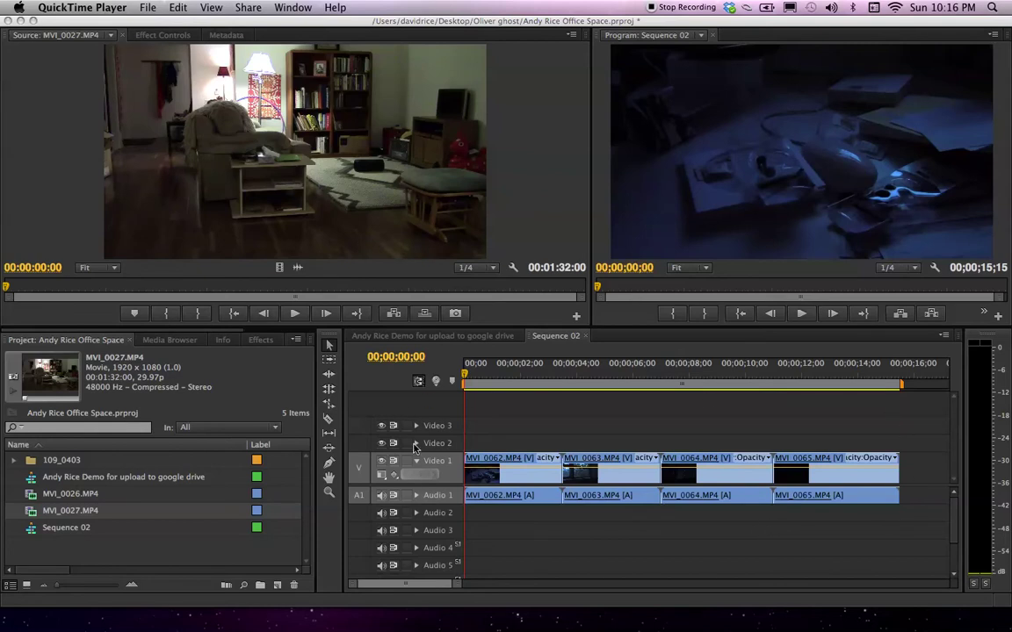
Lock the Video 1 track in Sequence 02, leaving Audio 1 unlocked
key(super+Tab)
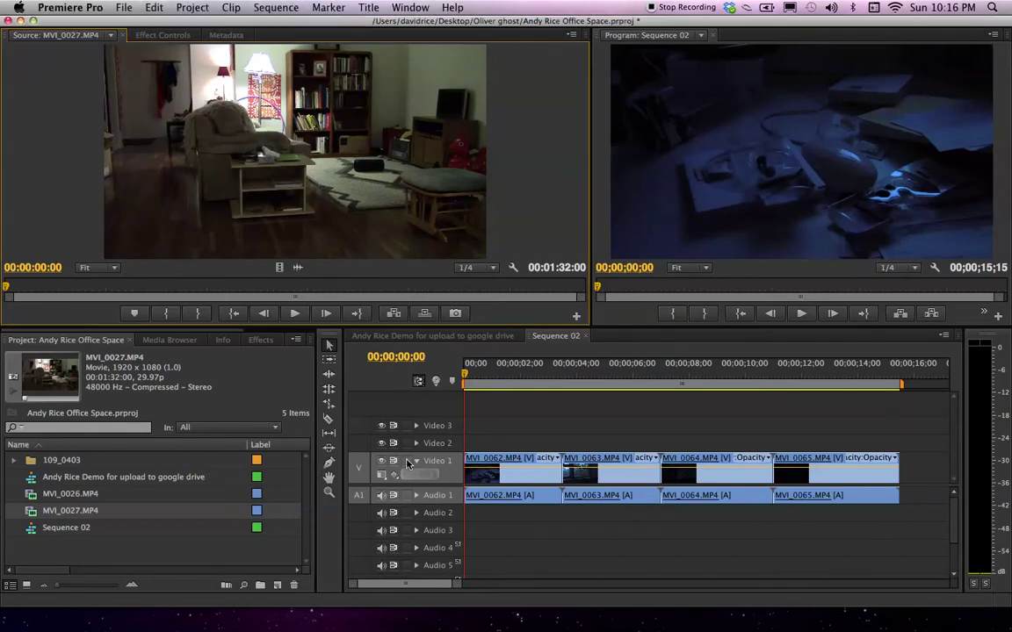
click(406, 461)
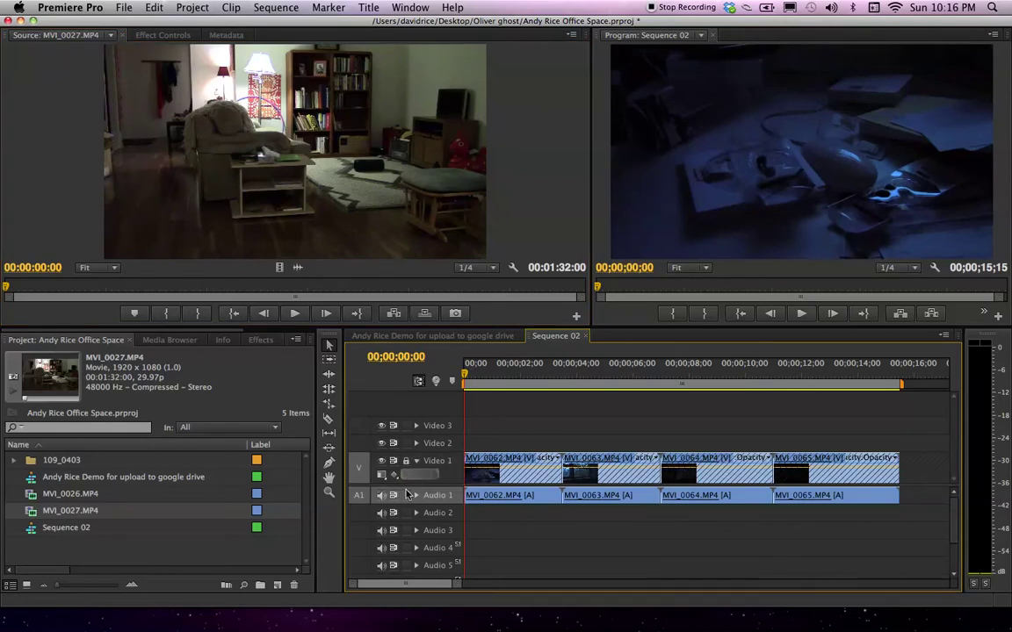
click(407, 496)
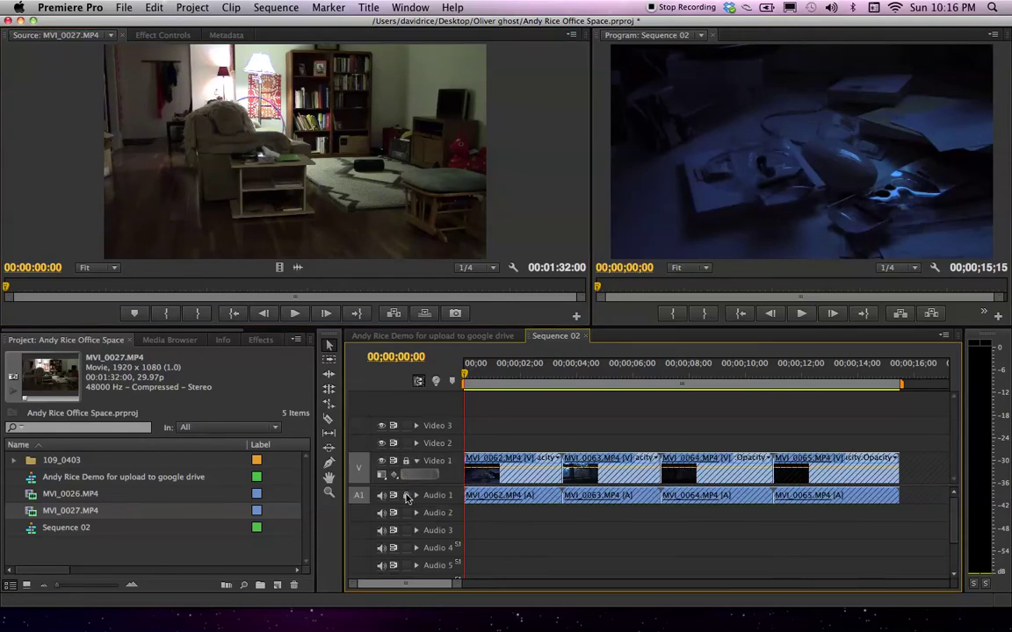
click(406, 496)
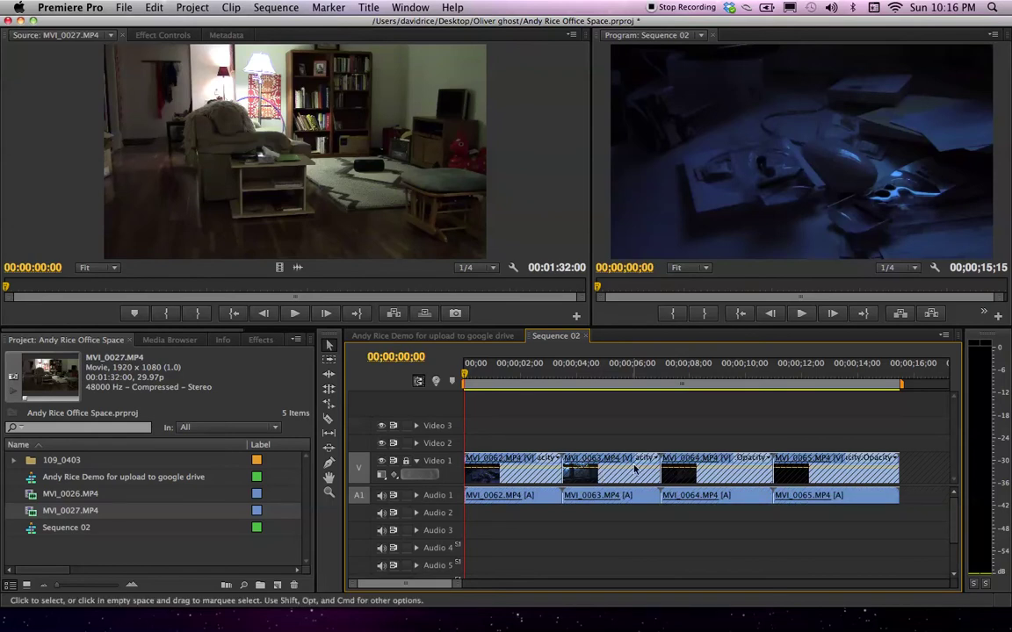
Delete the original MVI_0062–MVI_0065 audio clips from Audio 1
click(13, 461)
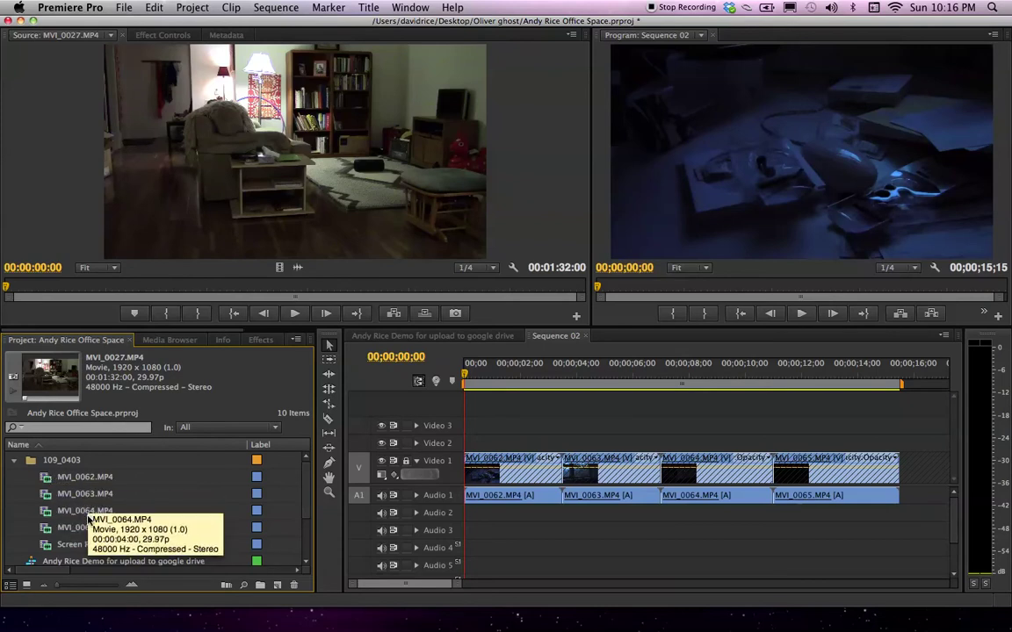
click(13, 461)
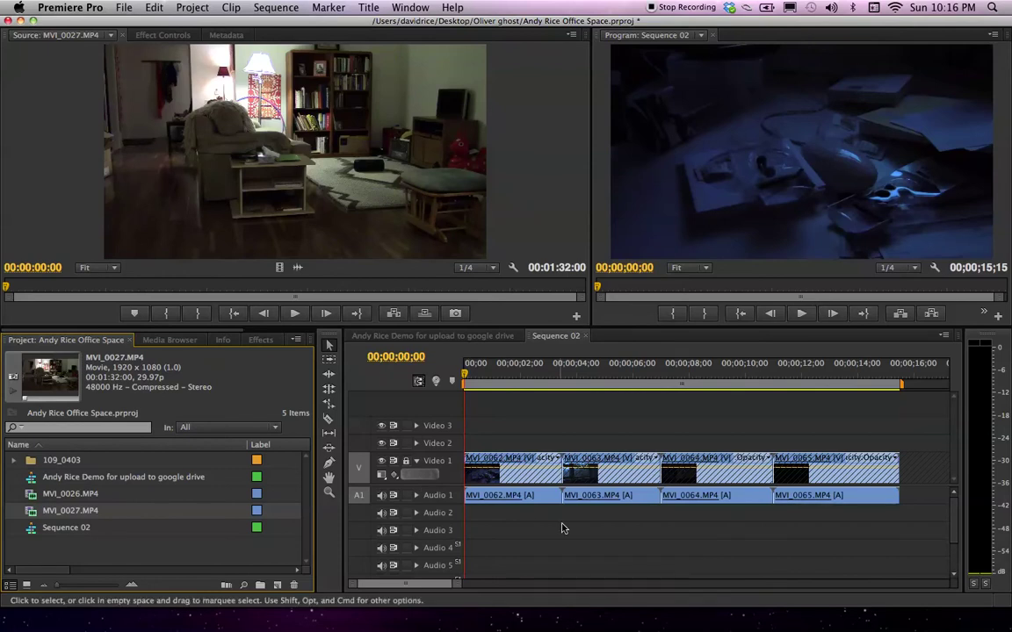
drag(529, 517, 826, 498)
key(Delete)
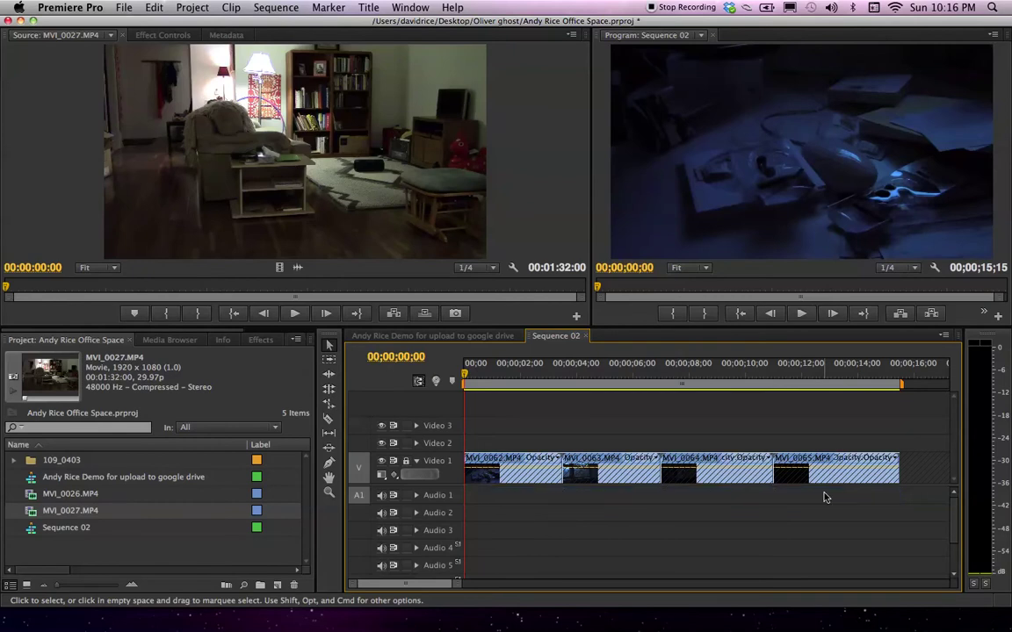
Load MVI_0026.MP4 in the Source monitor and preview it by scrubbing and playing
double_click(32, 497)
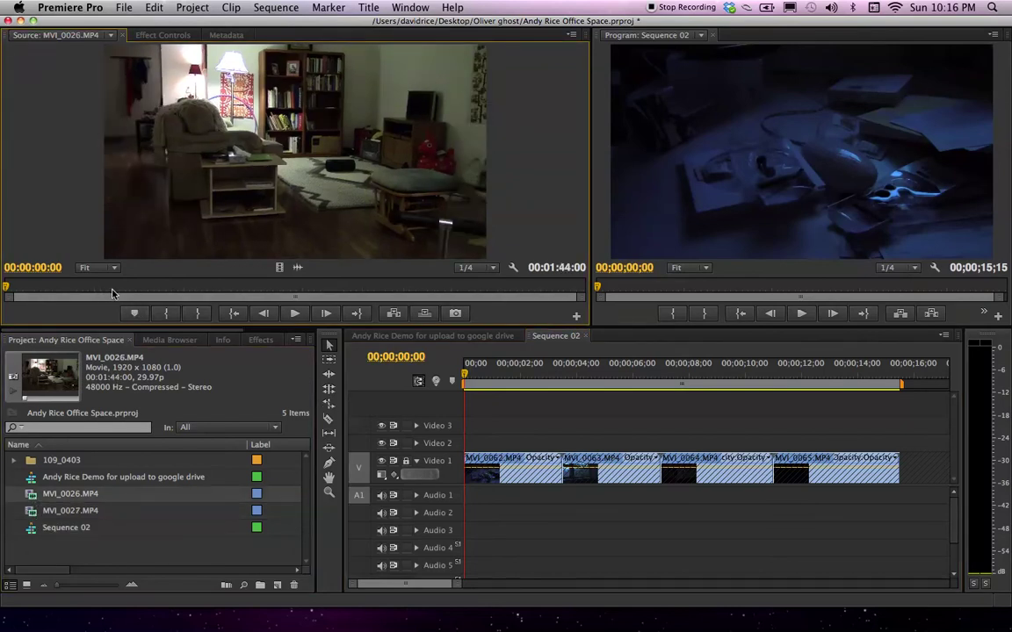
drag(91, 288, 62, 288)
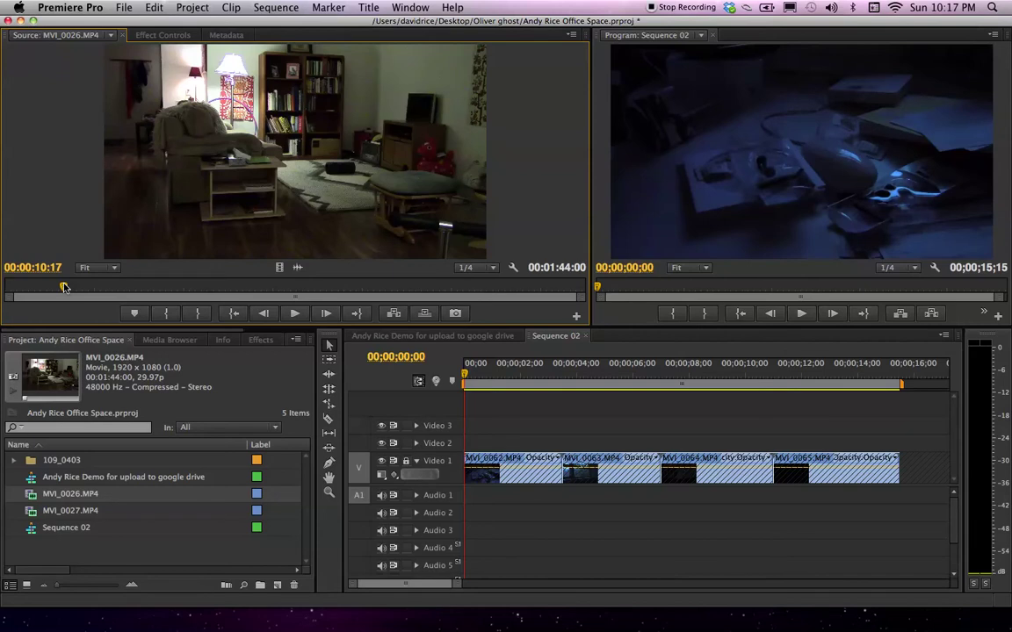
key(space)
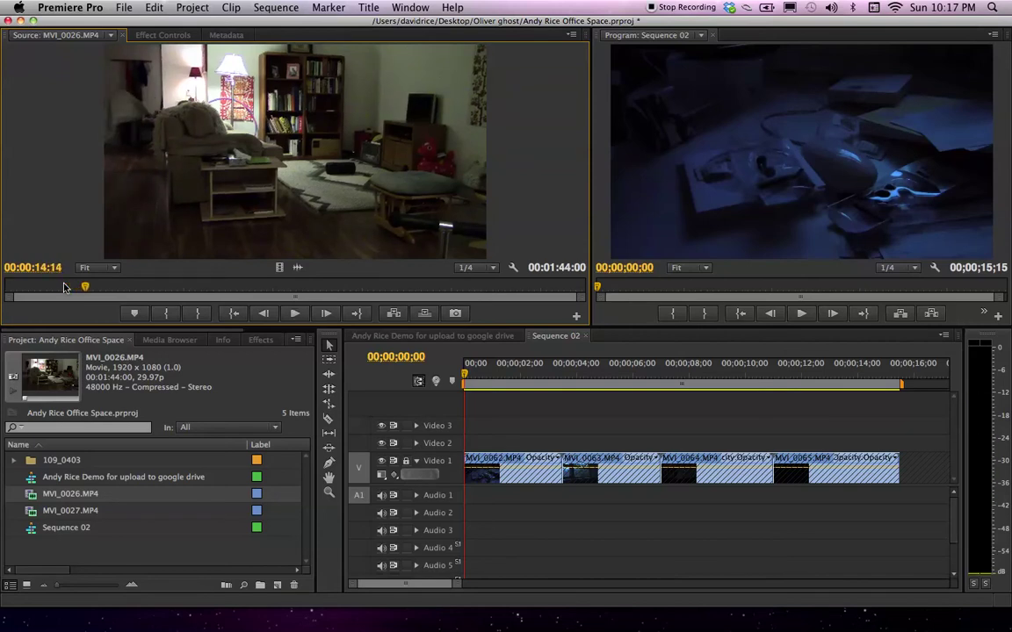
key(space)
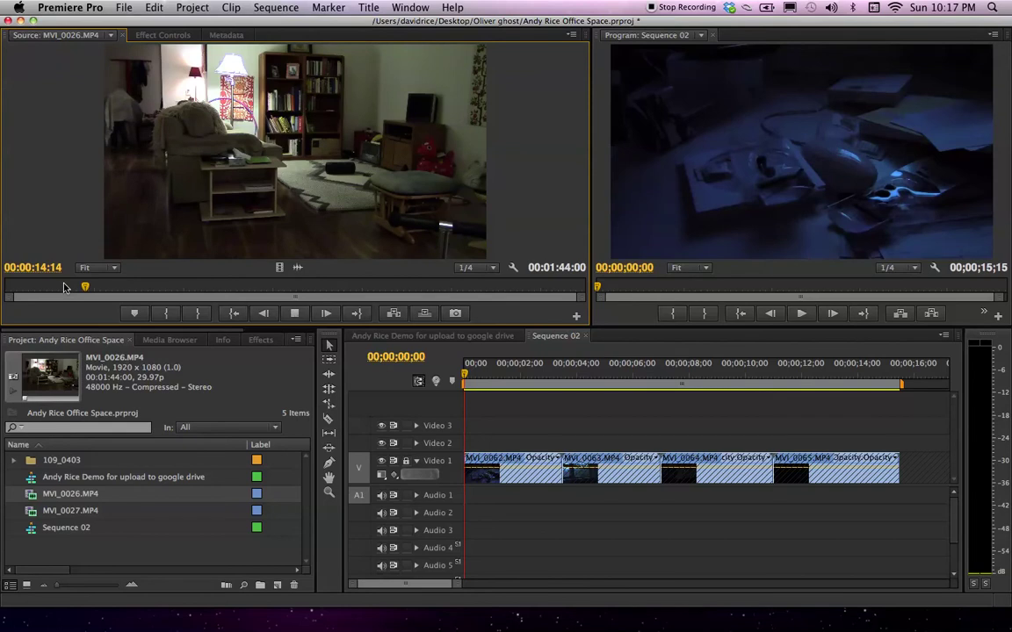
key(j)
click(66, 287)
key(k)
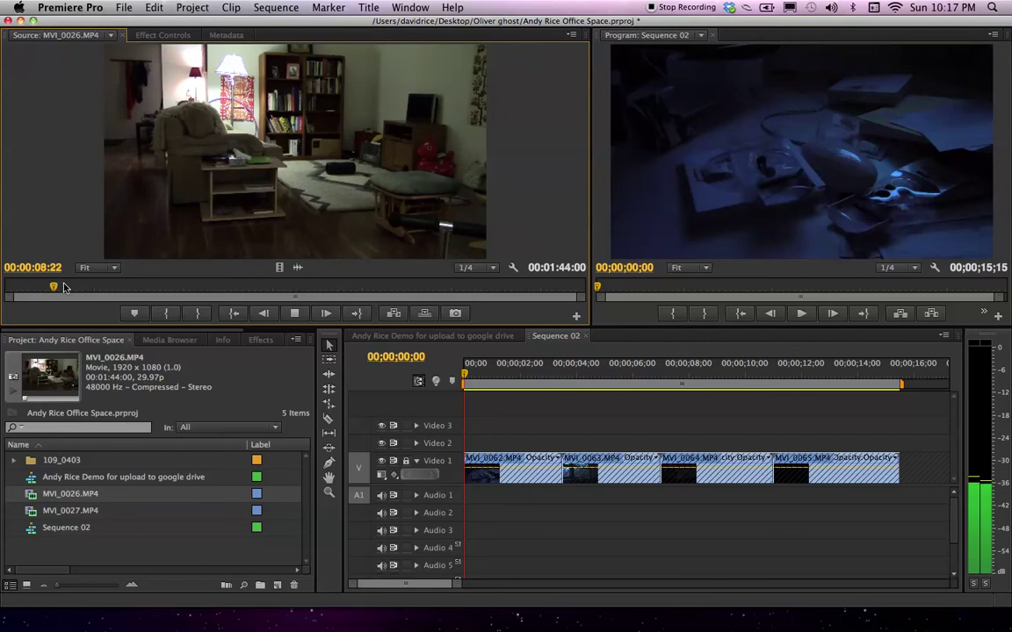
Mark MVI_0026.MP4 with In at 00:00:08:05 and Out at 00:00:17:23
key(l)
key(k)
key(i)
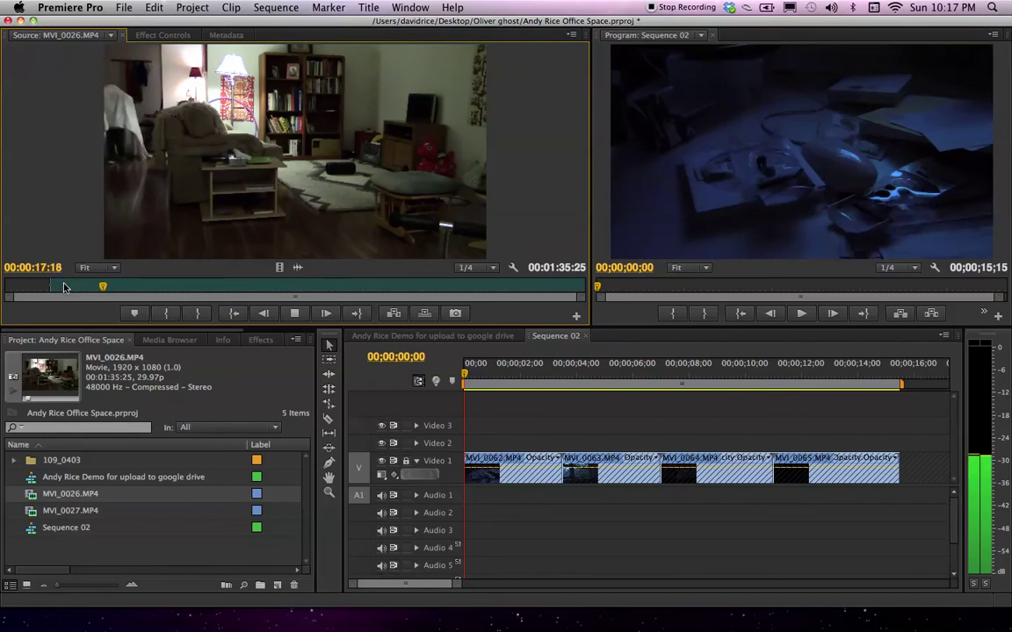
key(space)
key(o)
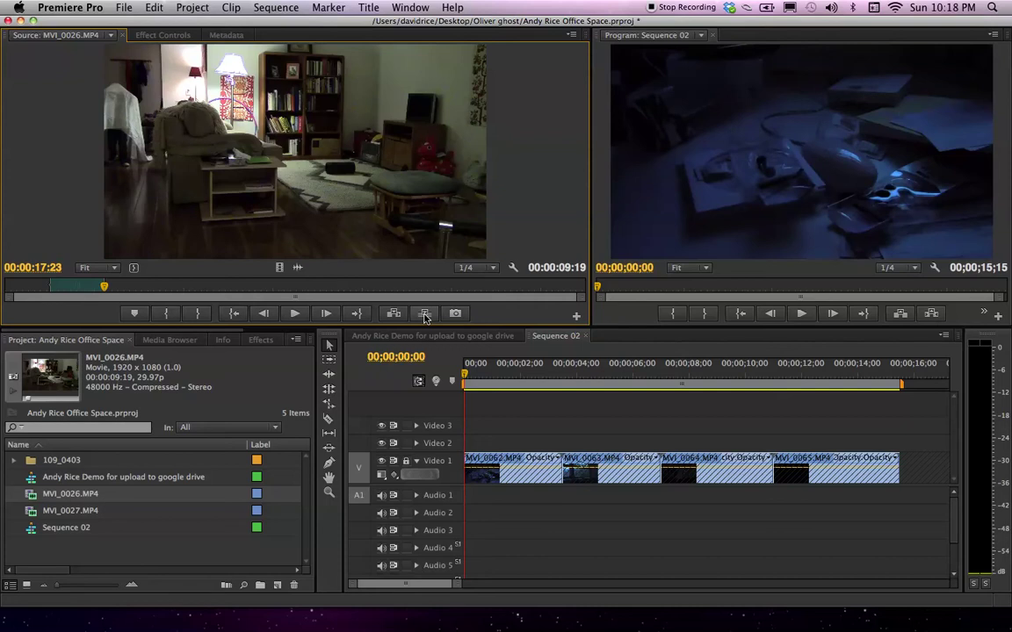
Overwrite the marked MVI_0026.MP4 audio onto Audio 1 and extend it to 00;00;15;15
click(364, 476)
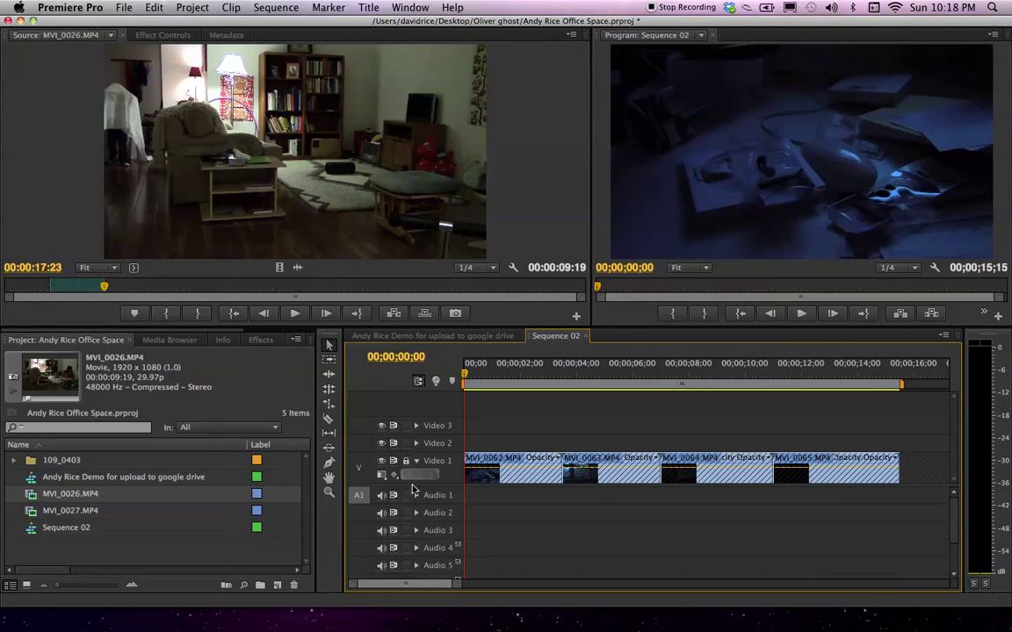
click(446, 498)
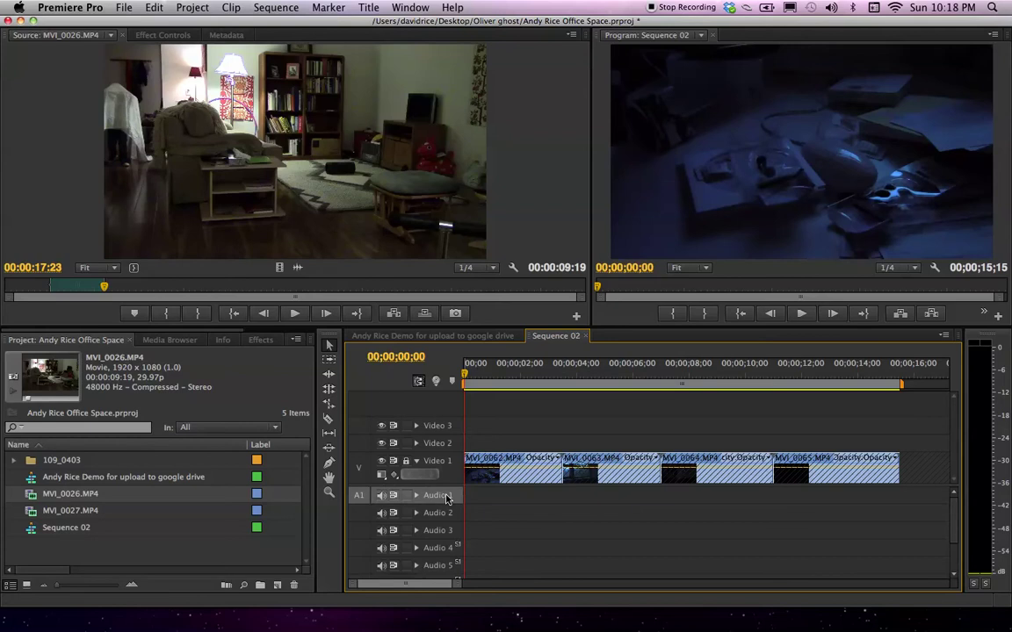
key(period)
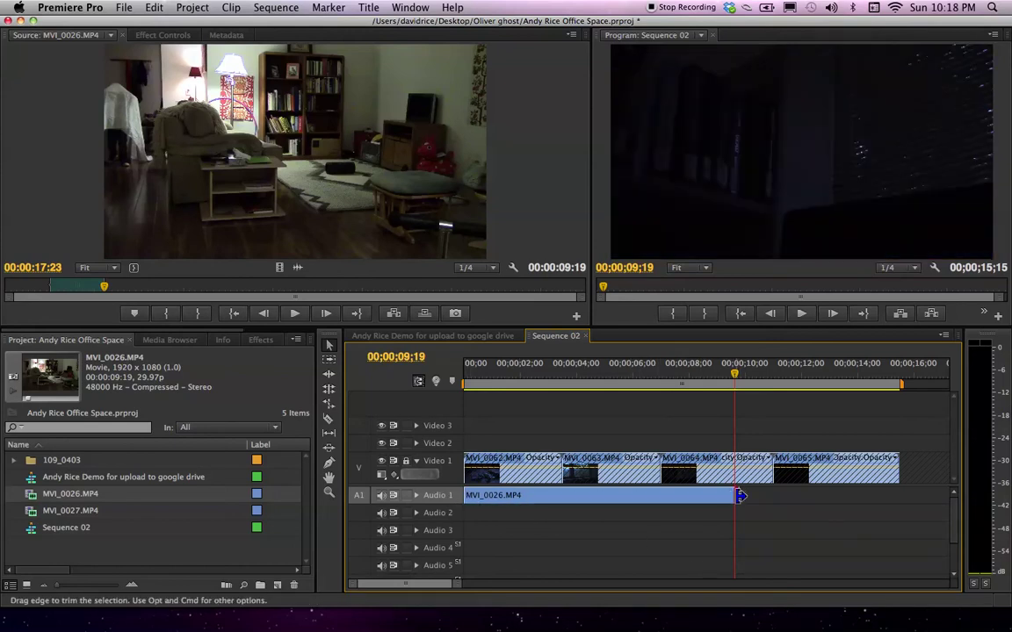
drag(741, 495, 904, 496)
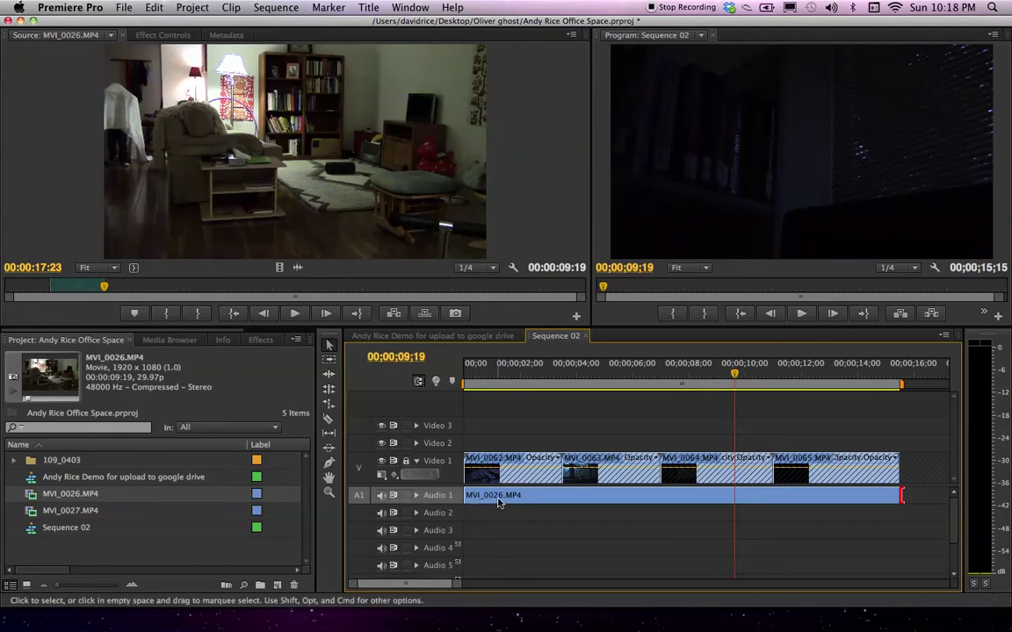
Play Sequence 02, mark MVI_0027.MP4 from 00:00:53:17 to 00:00:57:08, and park the playhead at 00;00;02;10
click(463, 374)
key(space)
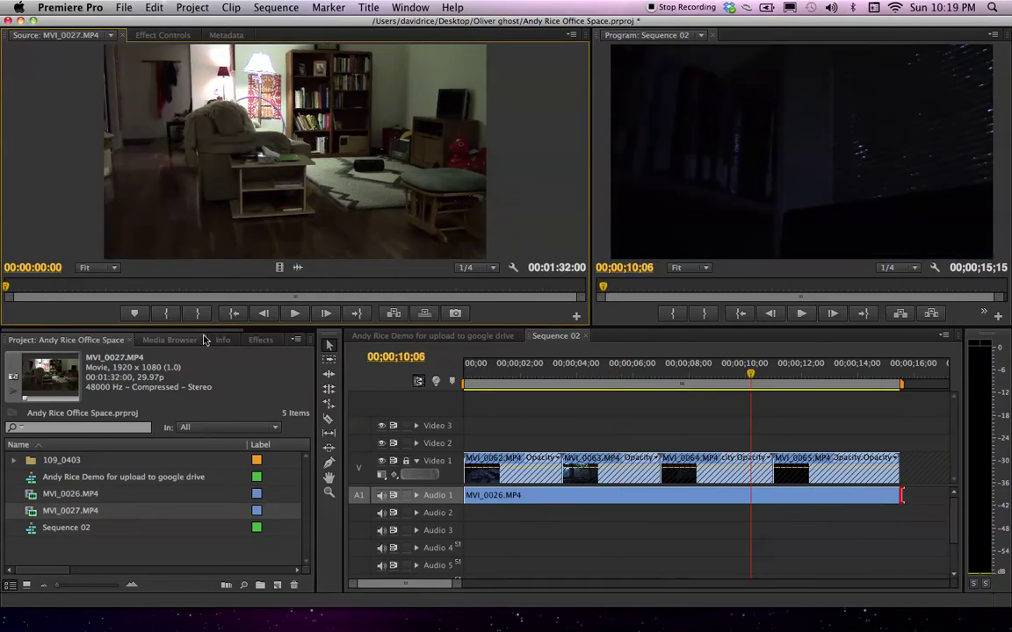
drag(62, 288, 343, 288)
key(i)
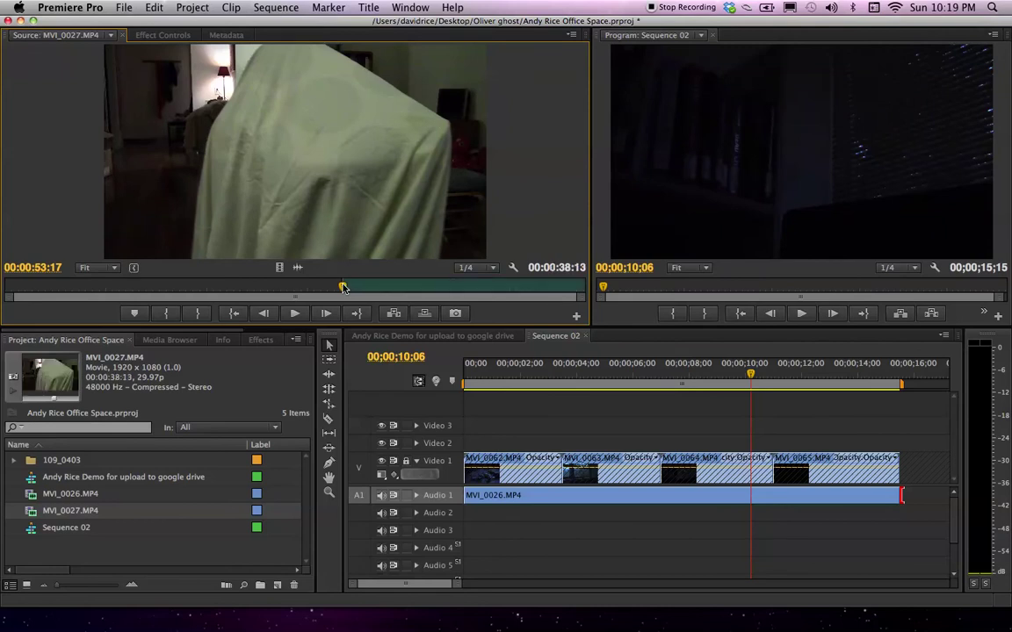
key(space)
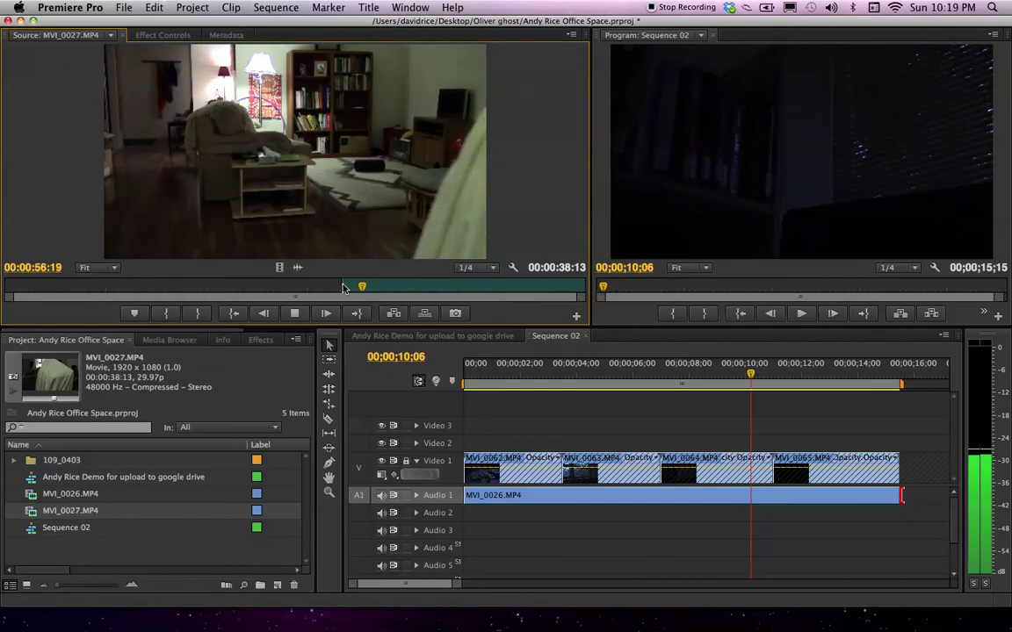
key(o)
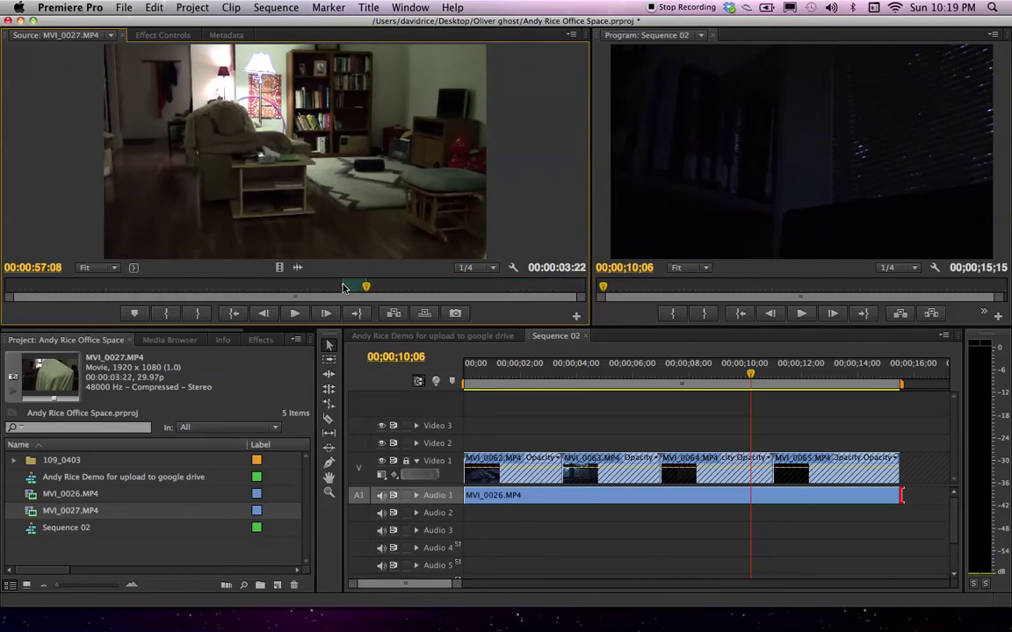
click(531, 375)
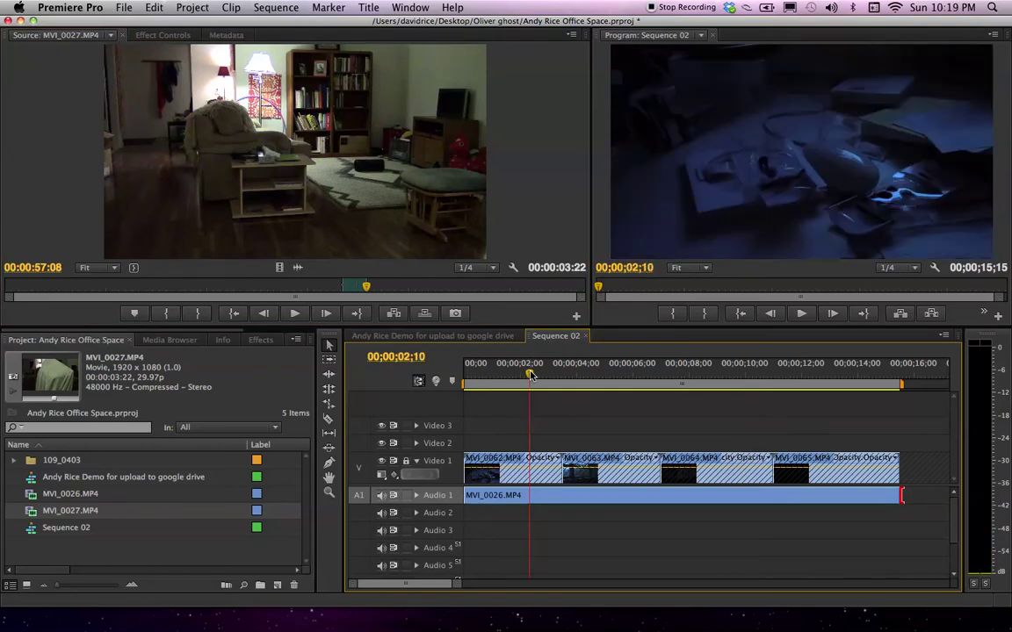
Save, overwrite the MVI_0027 range into the sequence, and keep only its audio on Audio 2
key(super+s)
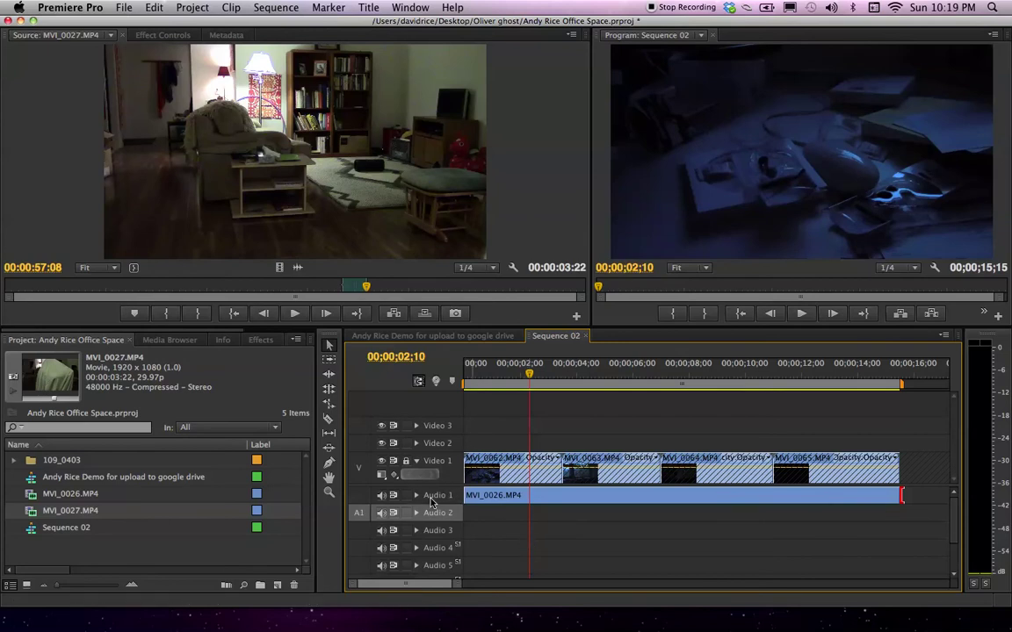
key(.)
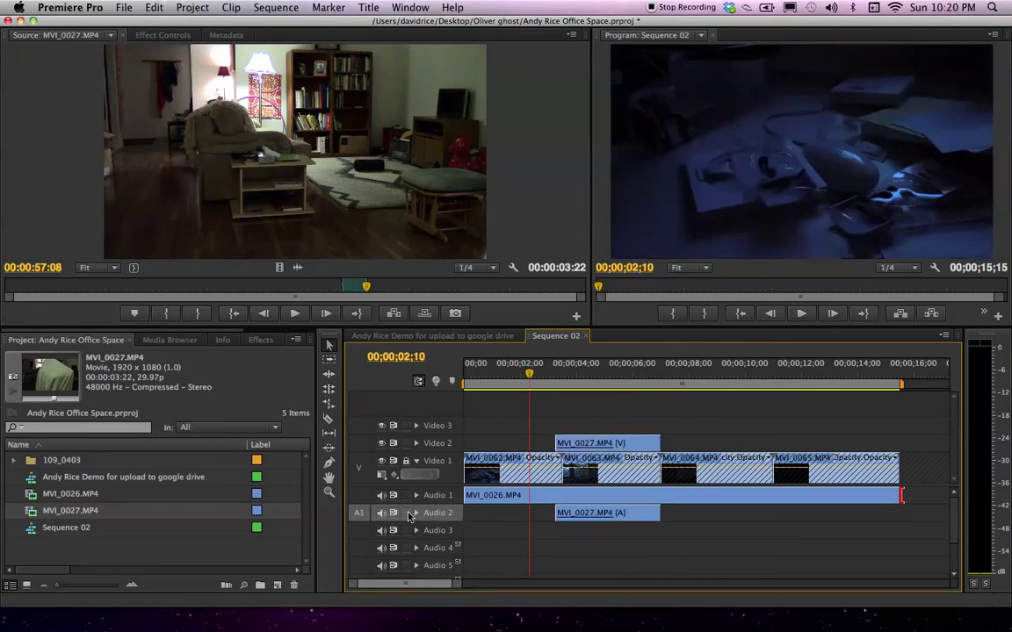
click(406, 514)
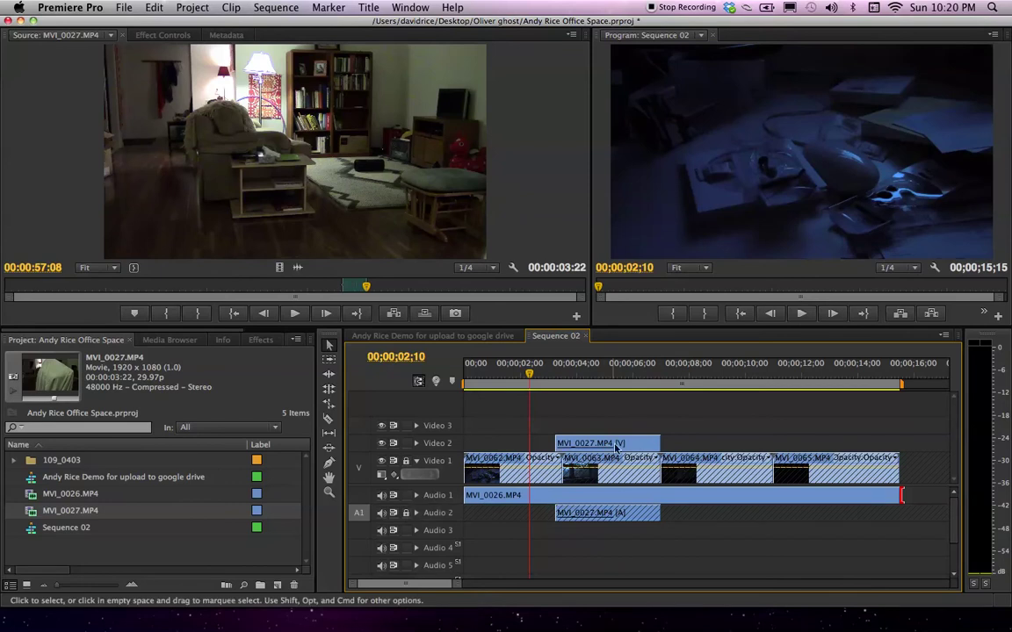
click(618, 444)
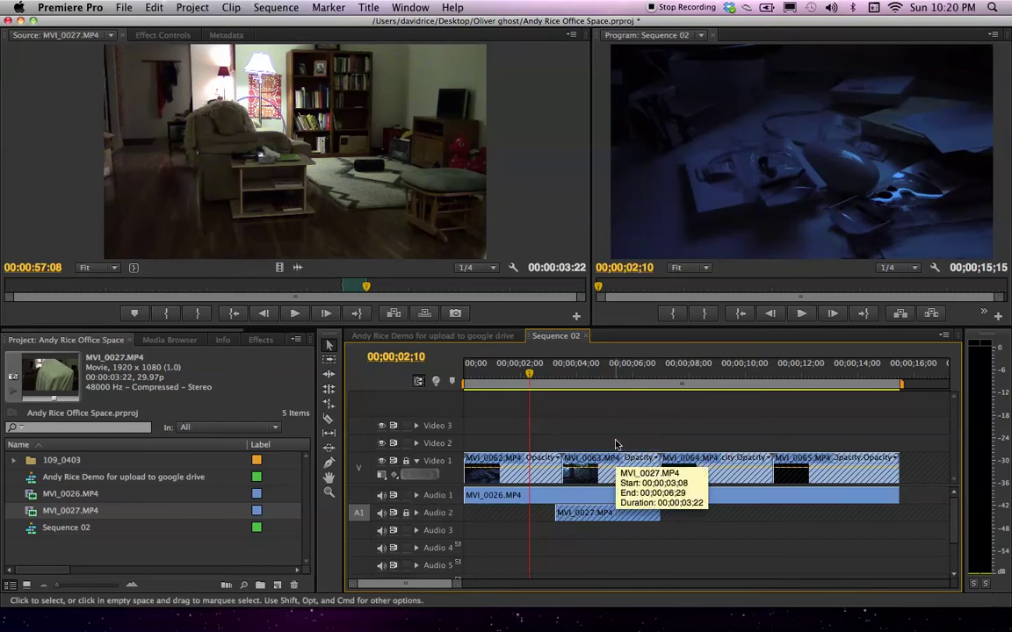
key(Delete)
click(494, 515)
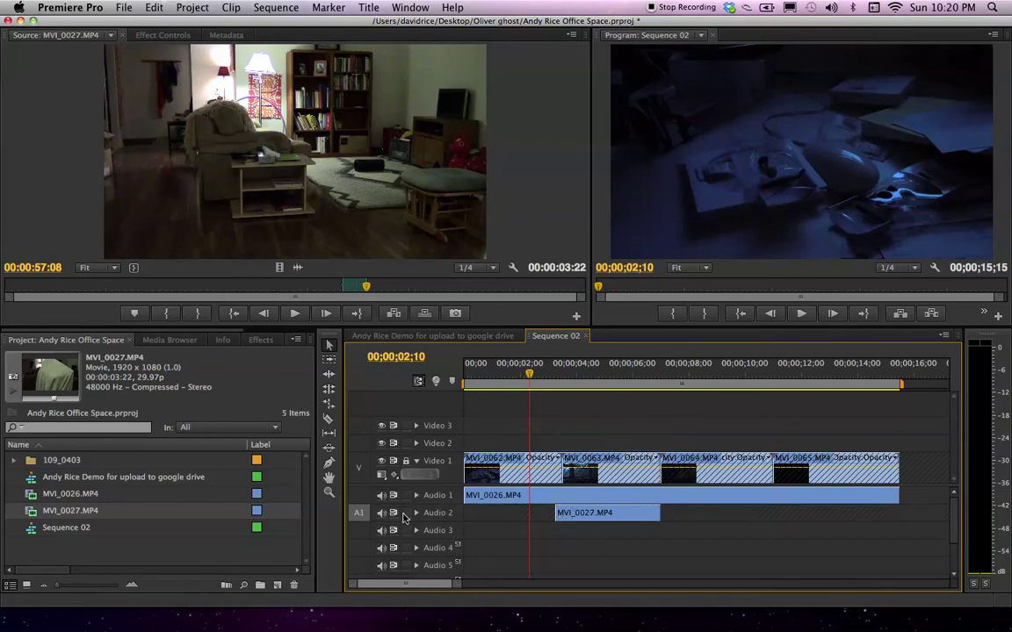
Return the playhead to the start and play Sequence 02 with its new audio
drag(486, 373, 457, 376)
key(space)
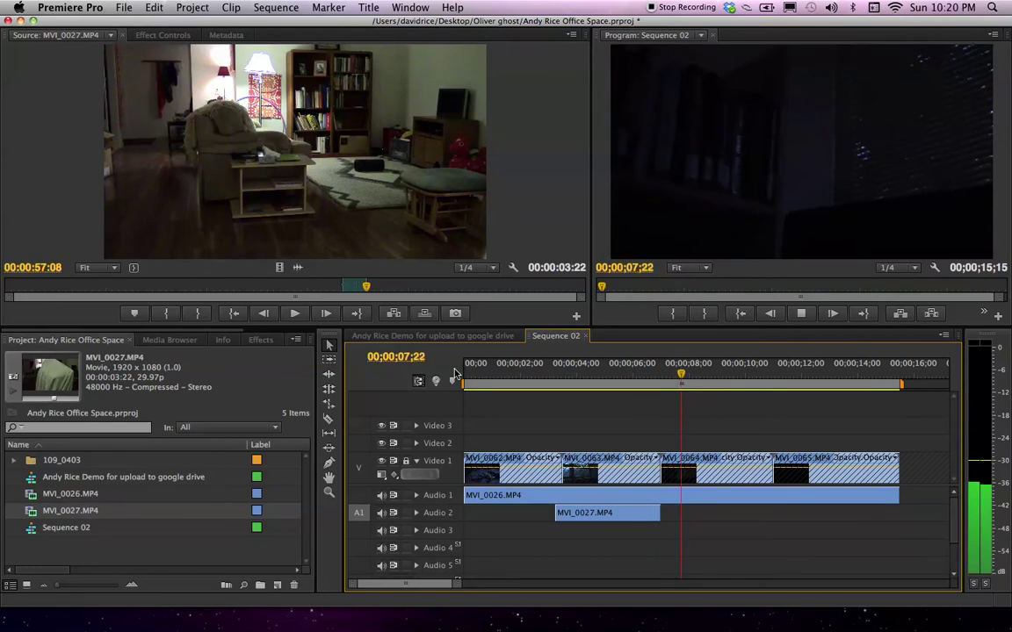
Slide the MVI_0027.MP4 ghost clip on Audio 2 about 1;22 earlier, then replay from the start
key(space)
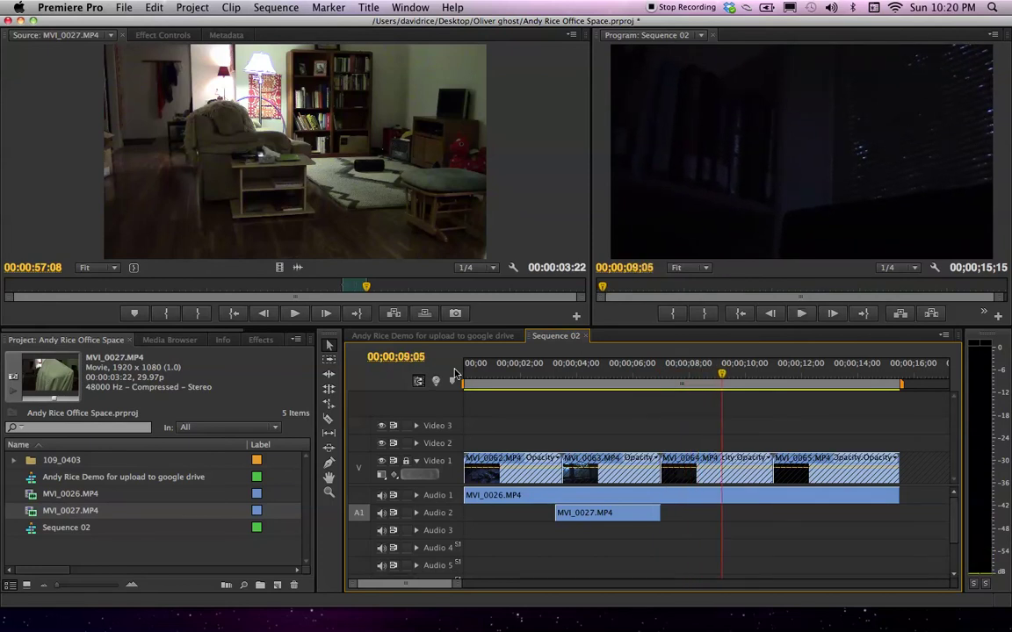
click(621, 520)
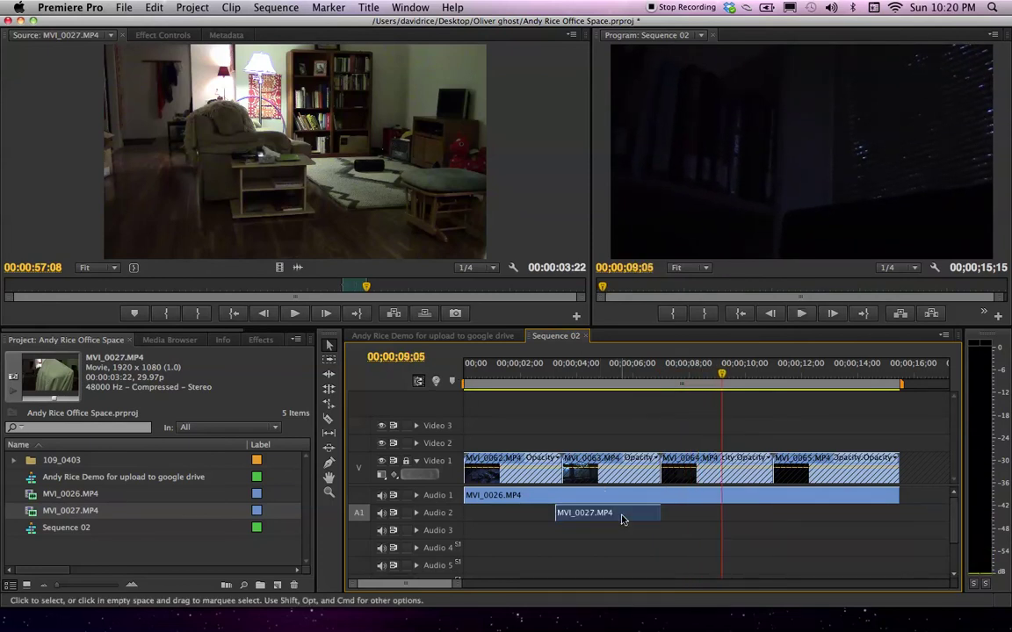
drag(621, 520, 579, 516)
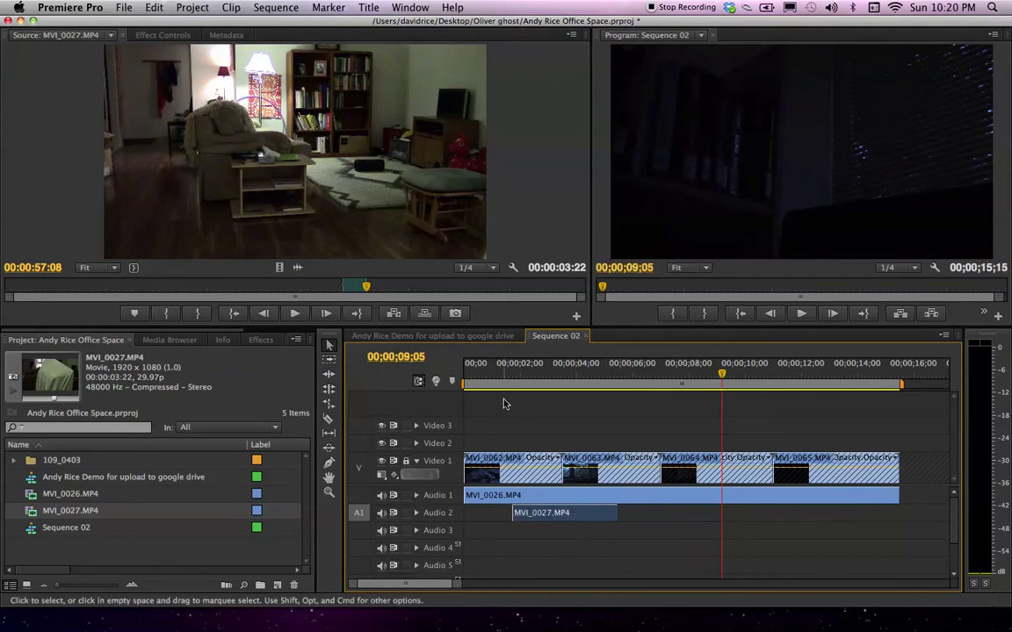
click(463, 371)
key(space)
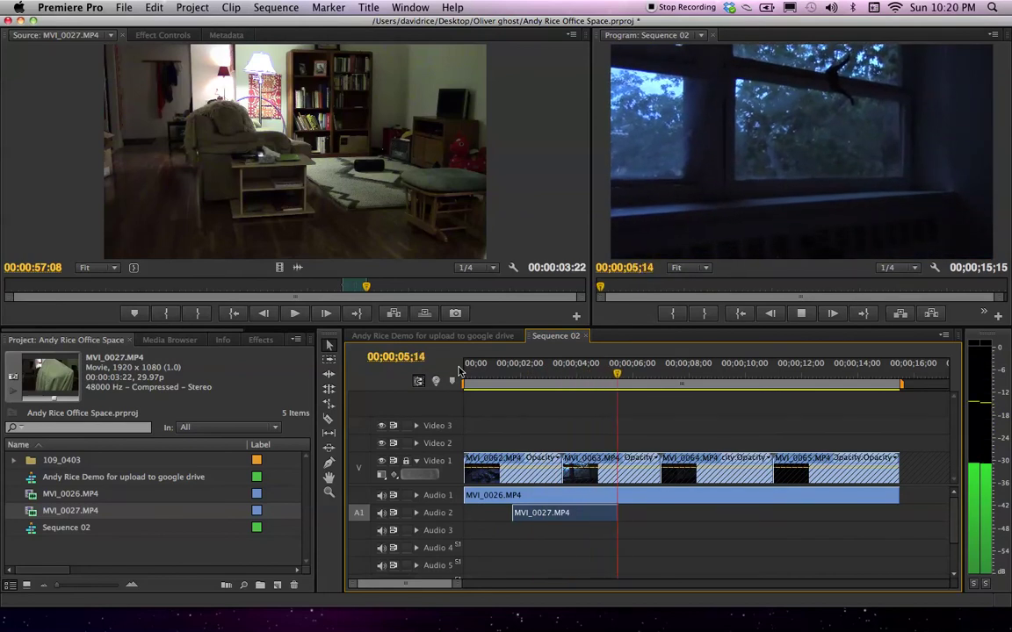
key(space)
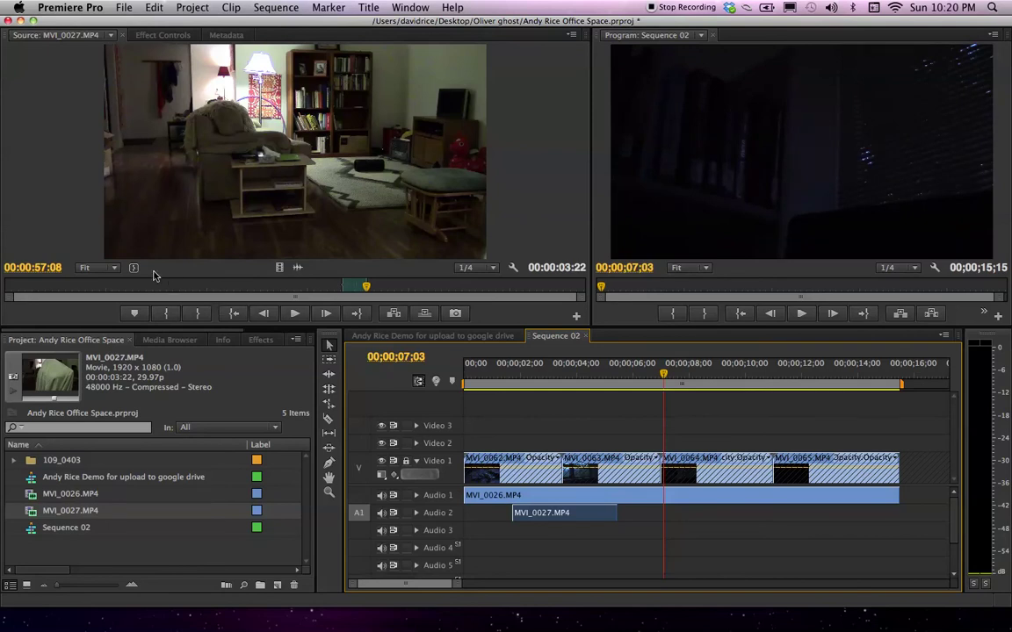
Scrub and shuttle through MVI_0027.MP4 to set a new In point at 00:01:29:23
drag(388, 288, 533, 287)
key(space)
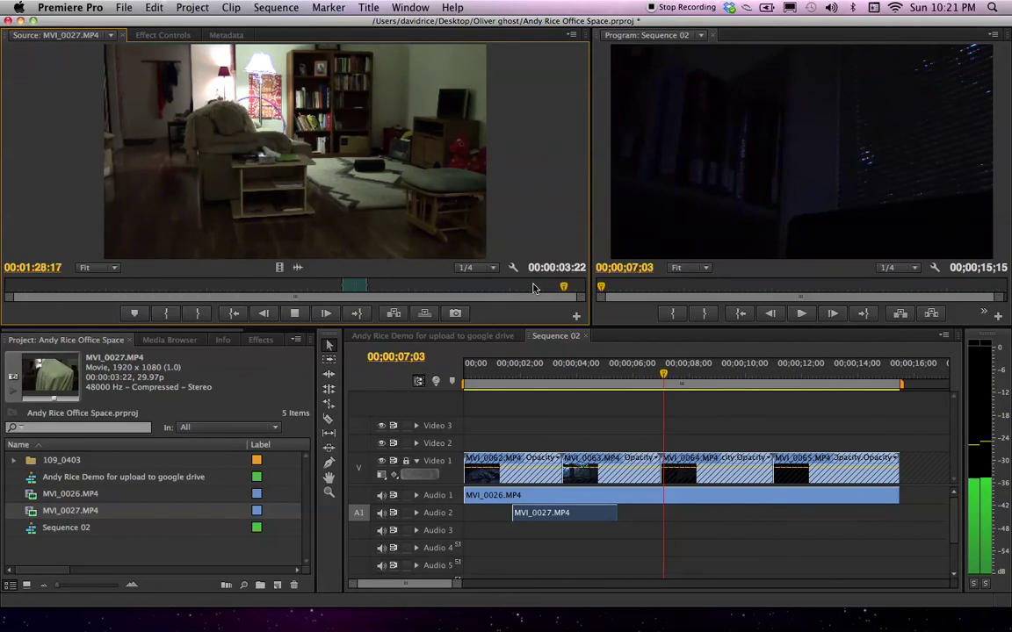
key(space)
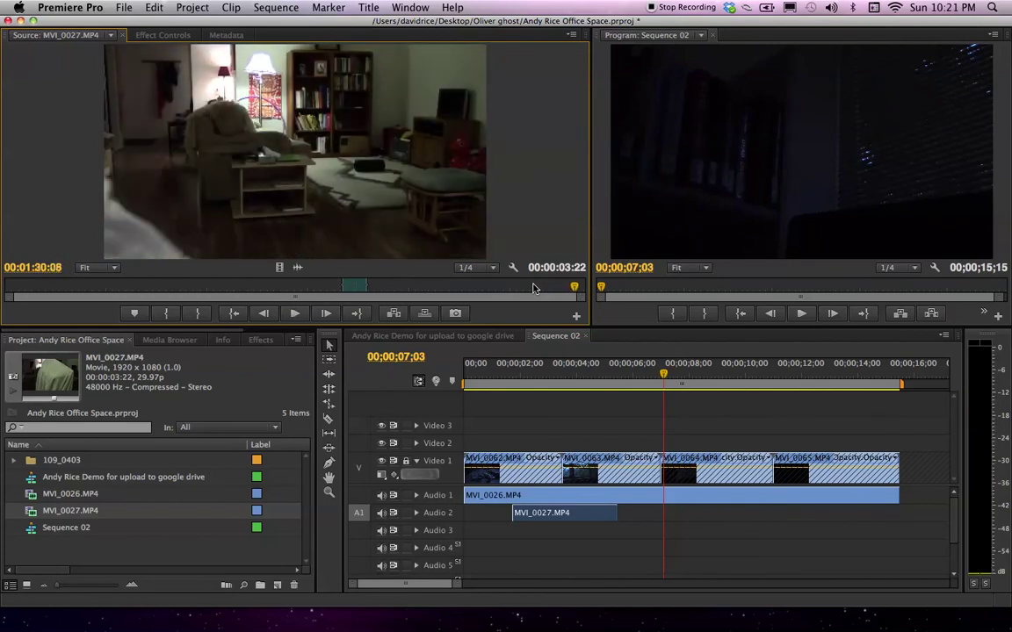
key(Left)
key(Left)
key(Left)
key(Left)
key(Left)
key(Left)
key(Left)
key(Left)
key(Left)
key(Left)
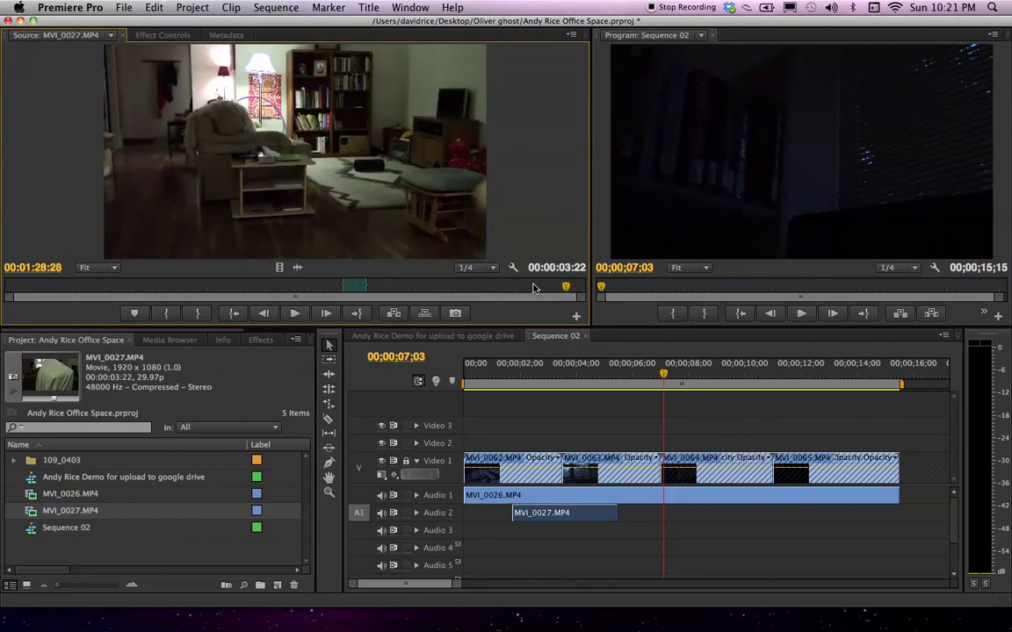
key(j)
key(l)
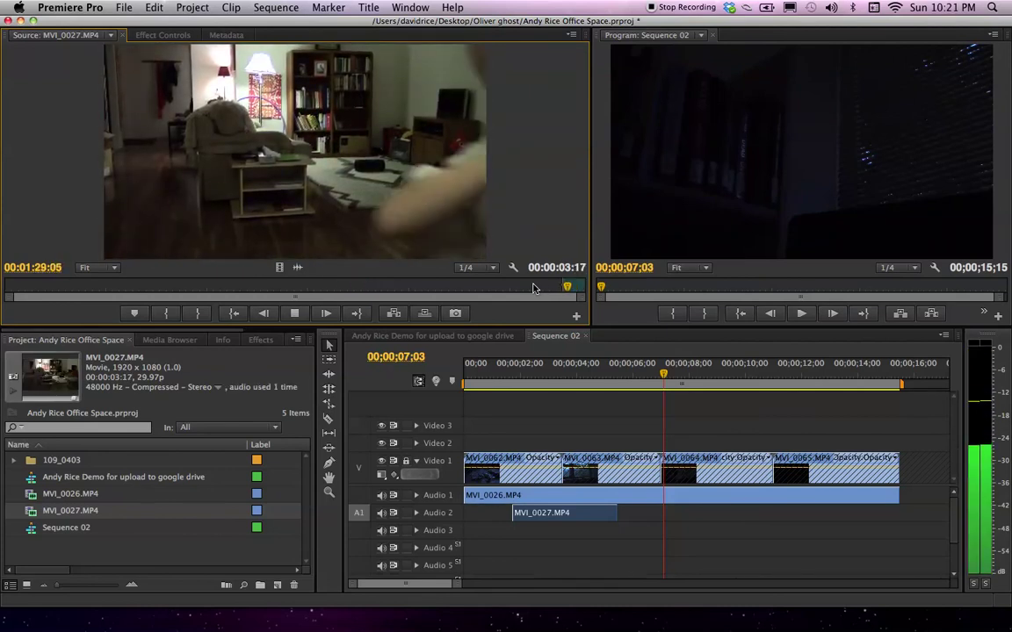
key(j)
key(k)
key(i)
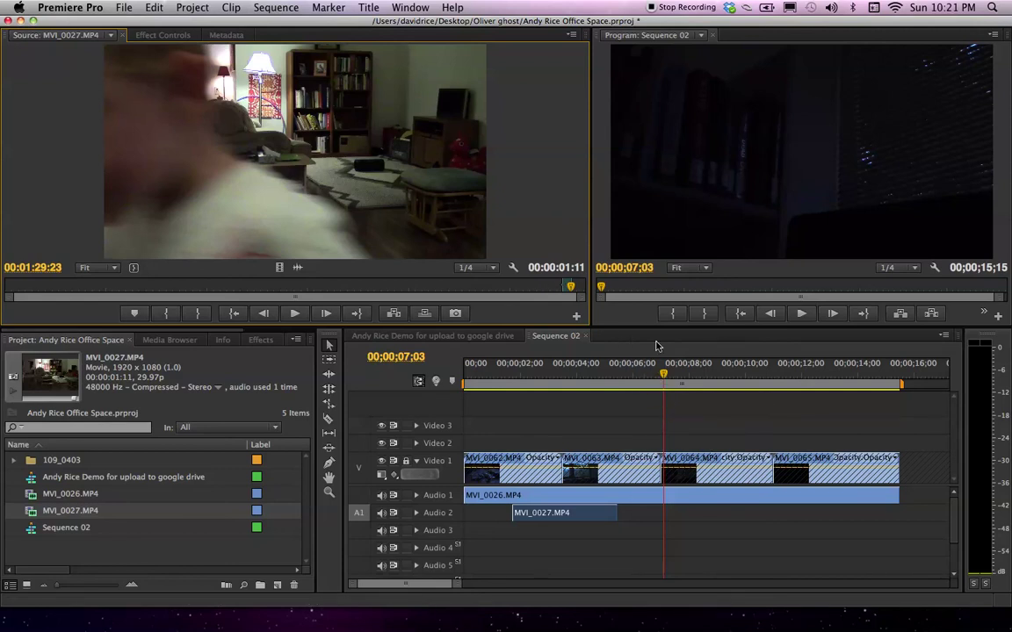
Drop the marked ghost clip at 8;26, delete its Video 2 part, and play the sequence
click(714, 376)
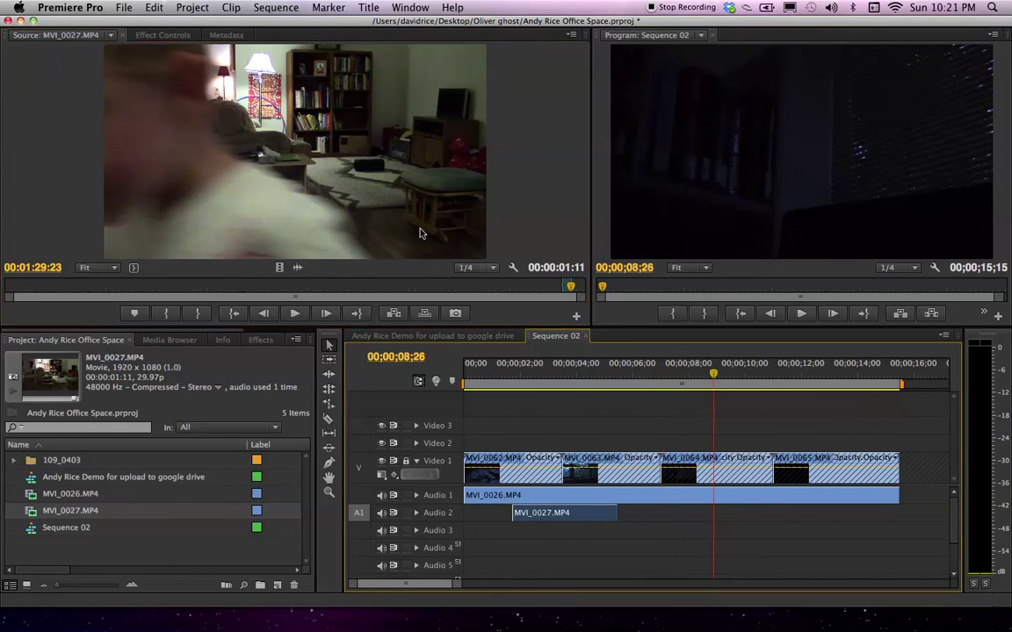
drag(334, 149, 697, 443)
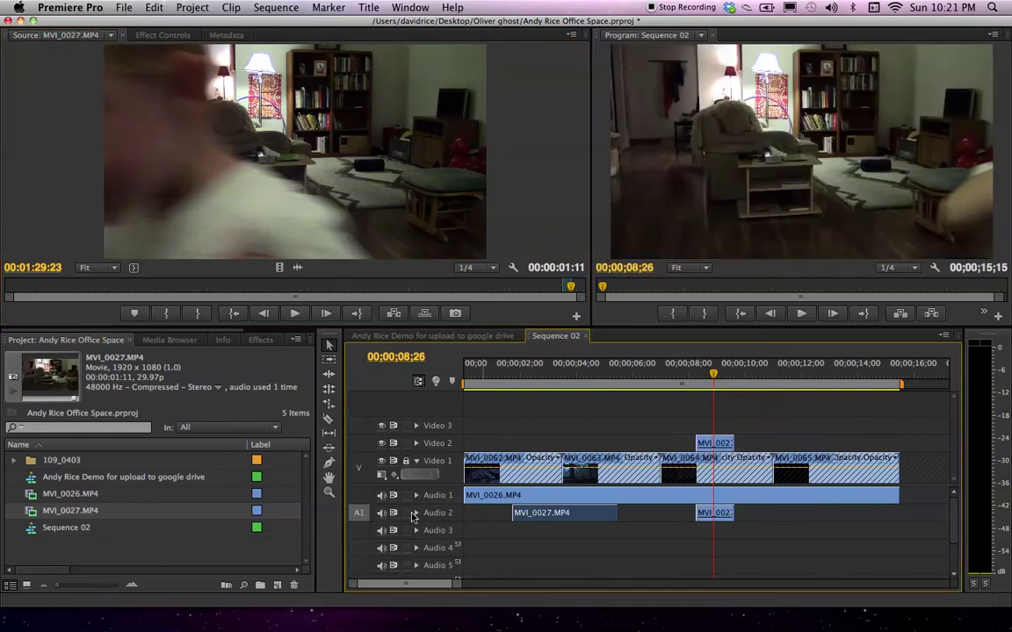
shift+click(562, 512)
shift+click(712, 443)
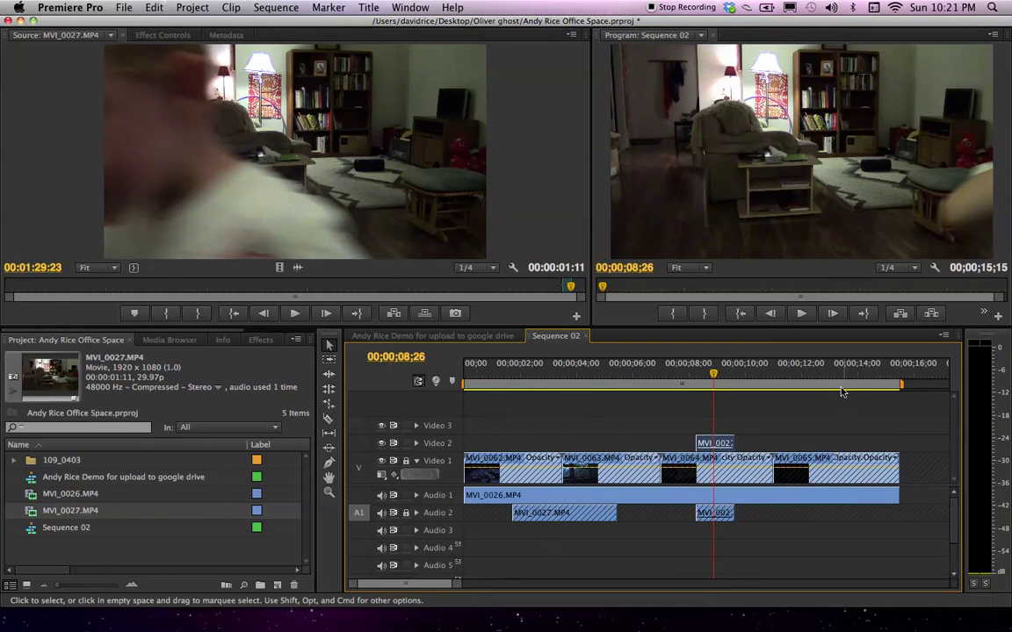
key(Delete)
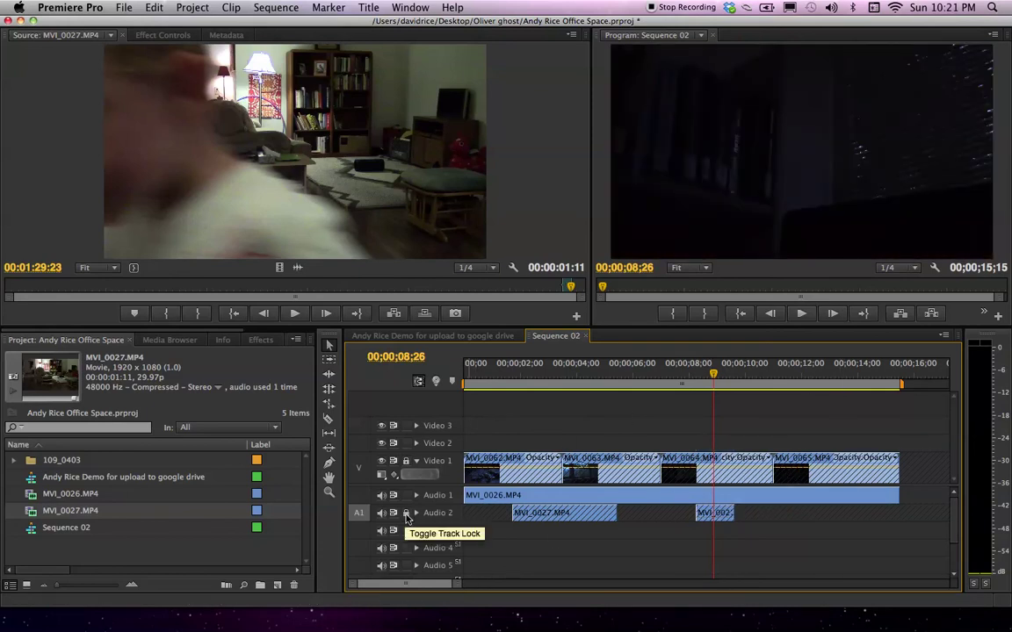
click(405, 512)
click(485, 375)
key(space)
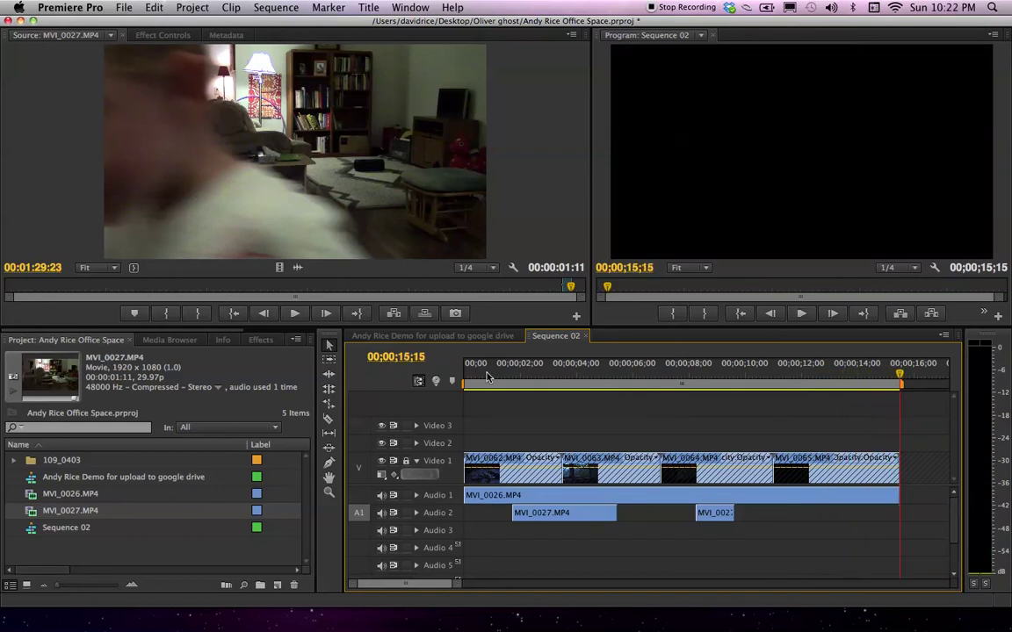
Unlock Video 1, drag the second ghost clip onto Audio 3, and slide it to about 5;26
click(402, 461)
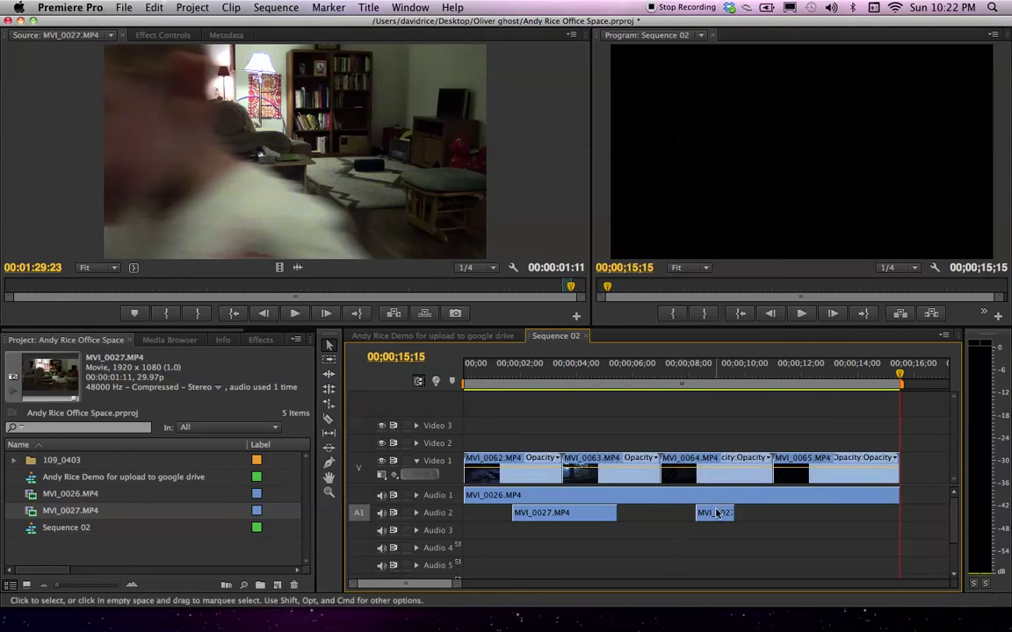
drag(716, 514, 705, 518)
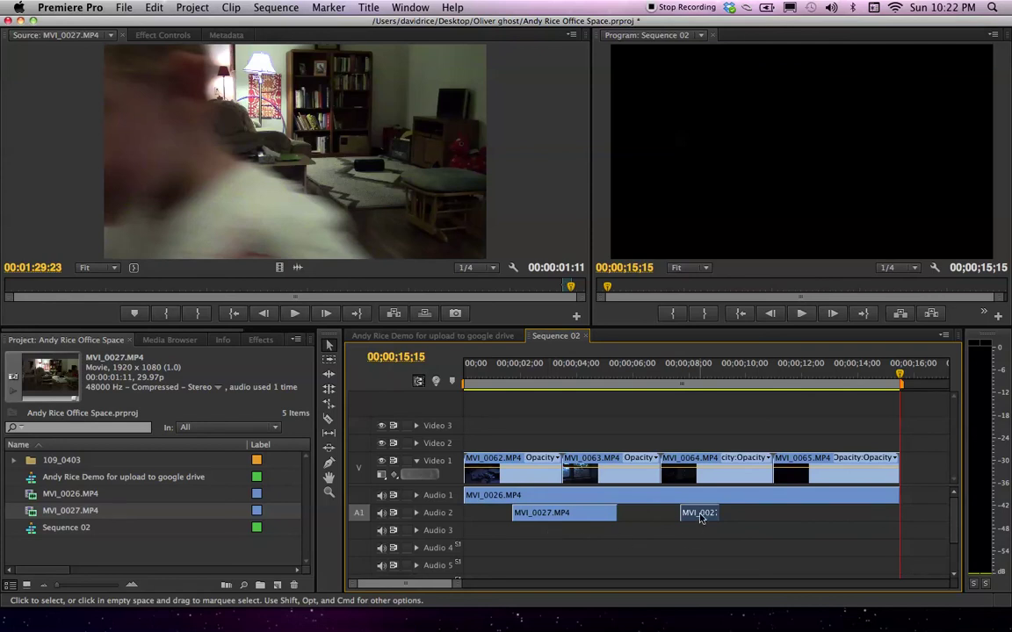
drag(696, 513, 541, 538)
key(Home)
key(space)
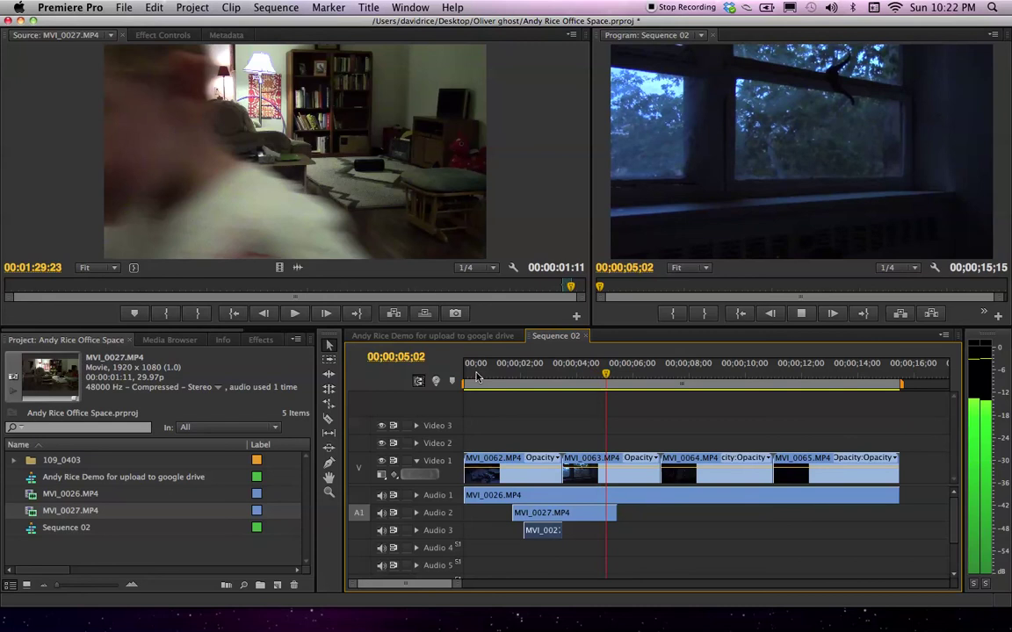
drag(529, 532, 622, 536)
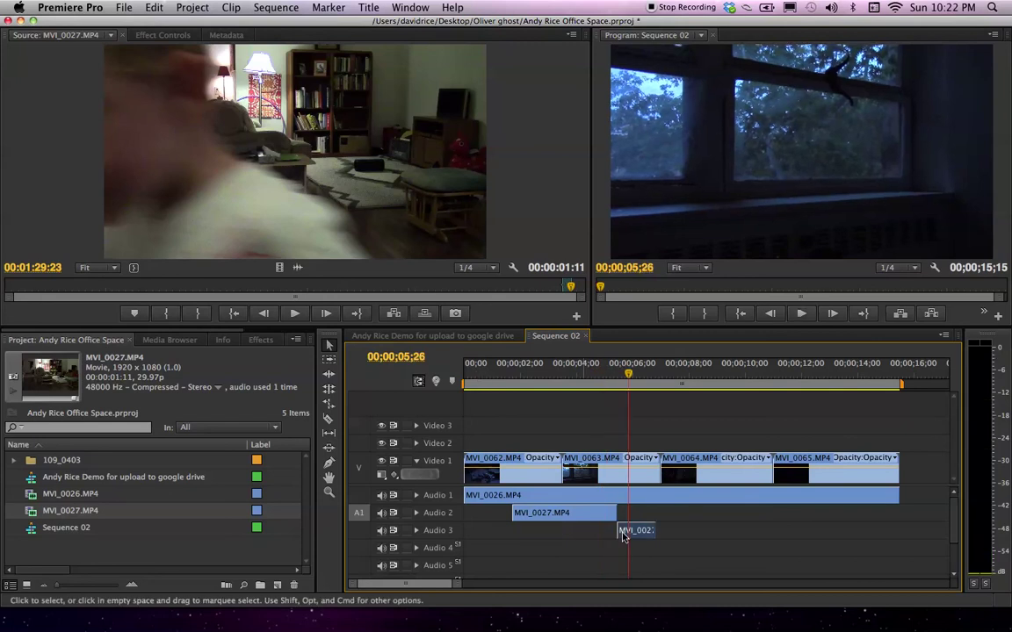
Snap the Audio 3 ghost clip to the playhead near 6 seconds, then find 00;00;06;28
drag(622, 537, 634, 536)
key(space)
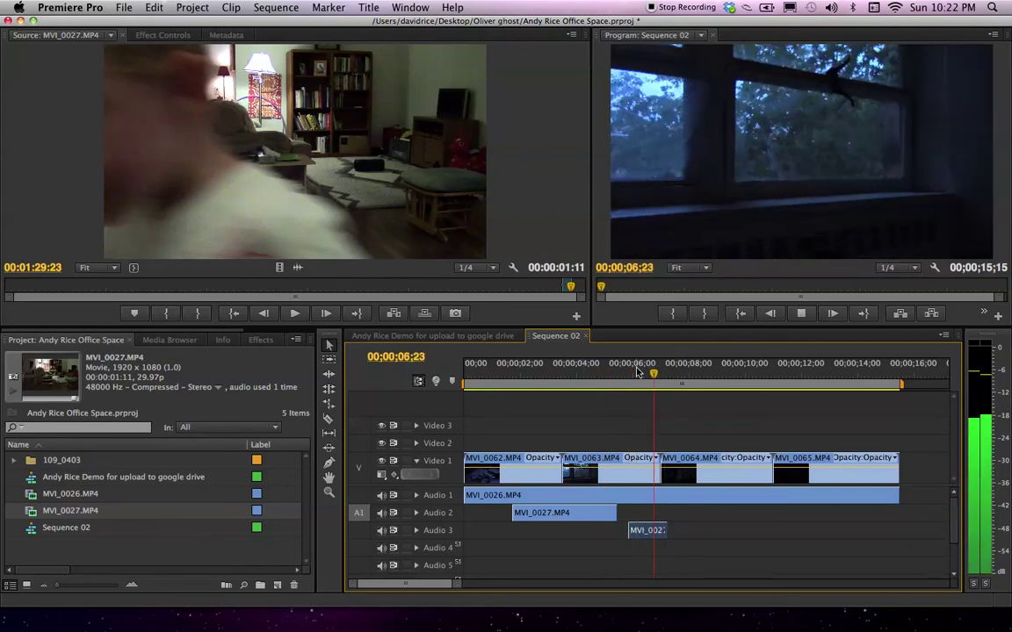
key(space)
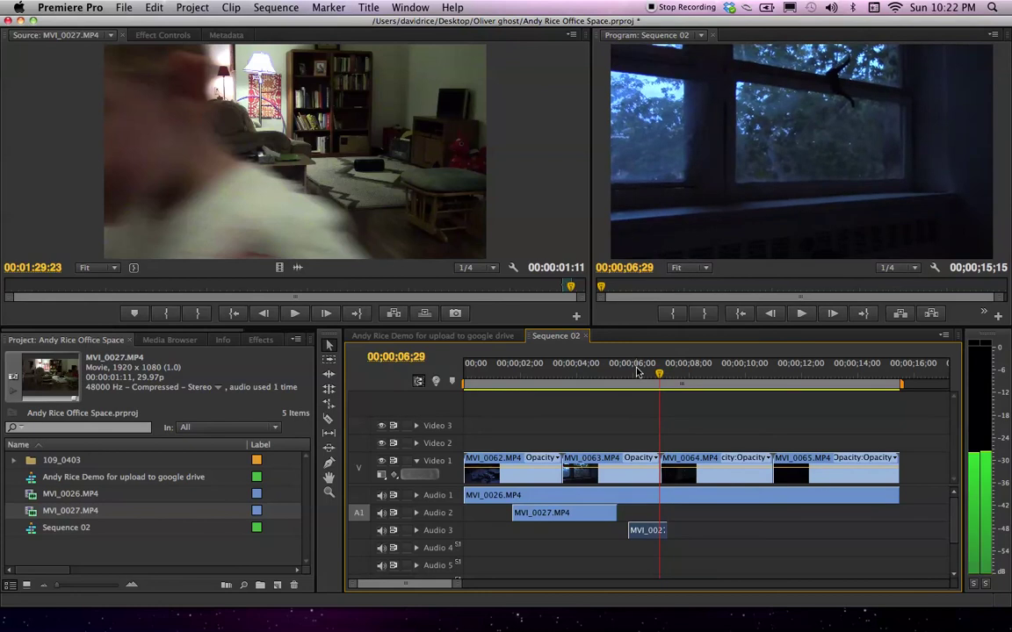
key(Left)
key(Left)
key(Left)
key(Left)
key(Left)
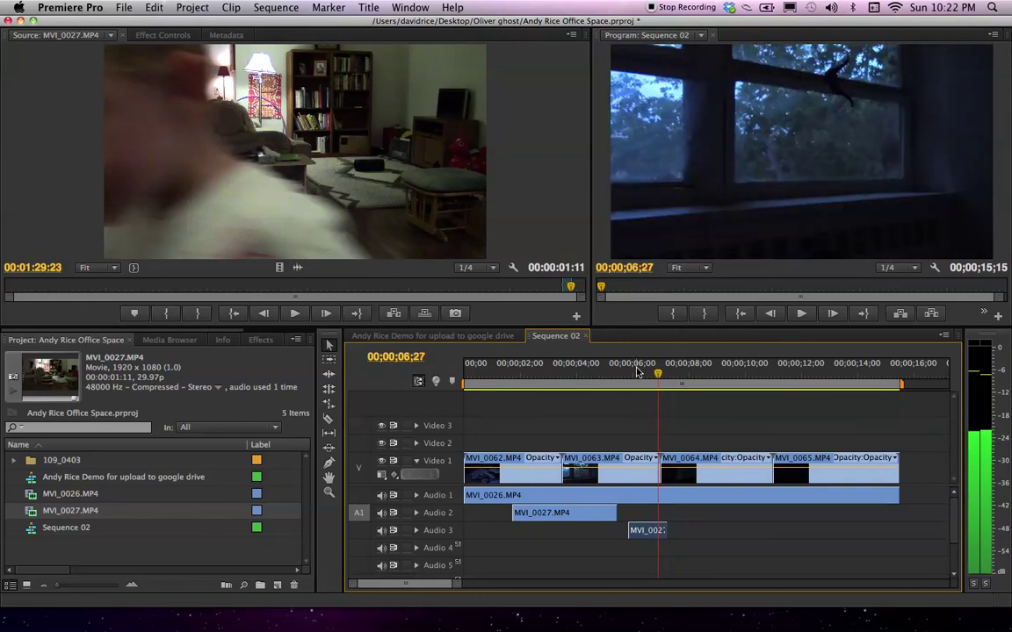
key(Right)
key(Right)
key(Right)
key(Right)
key(Right)
key(Right)
key(Right)
key(Right)
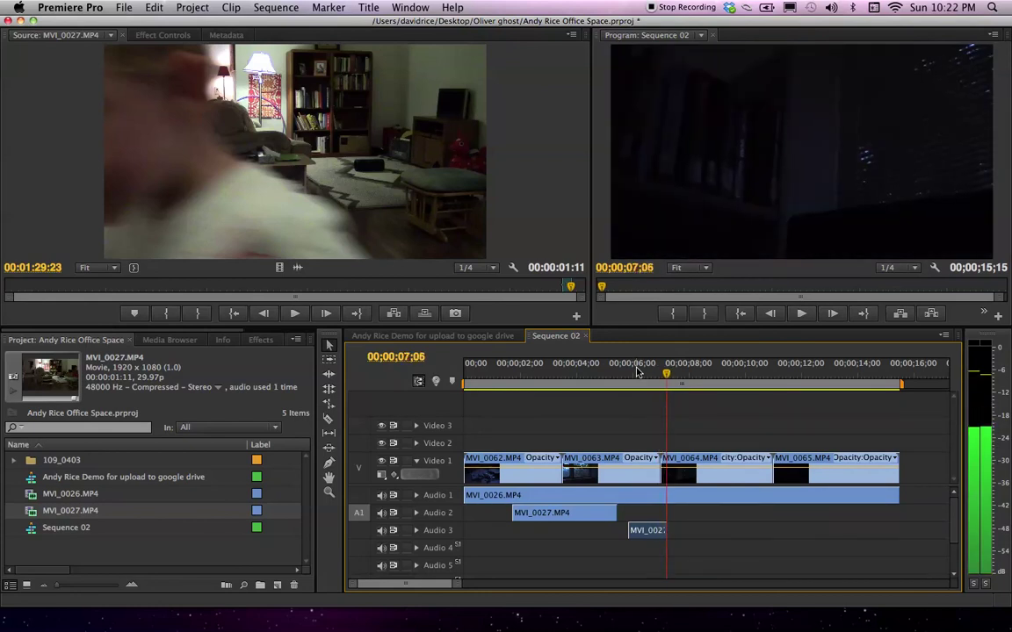
key(Left)
key(Left)
key(Left)
key(Left)
key(Left)
key(Left)
key(Left)
key(Left)
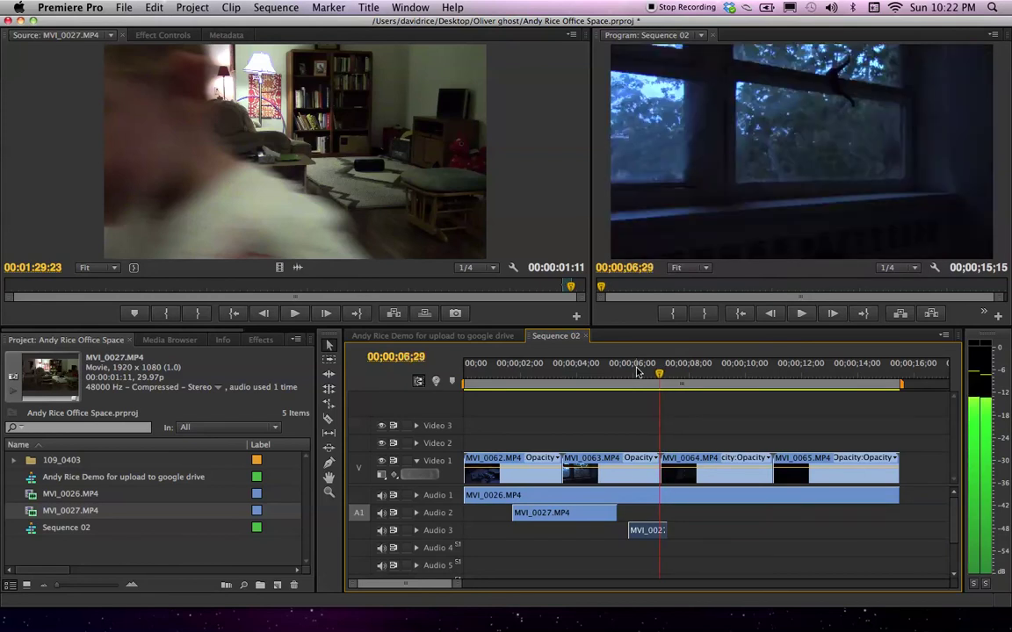
key(Right)
key(Right)
key(Left)
key(Left)
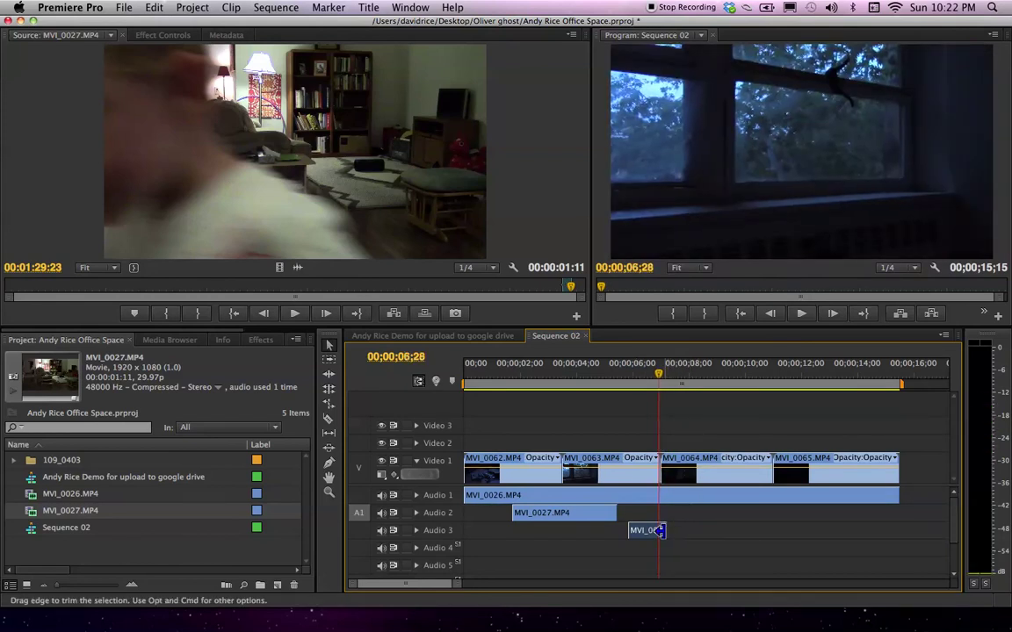
Trim the Audio 3 ghost clip's end 9 frames shorter and play it back to check
drag(659, 530, 651, 530)
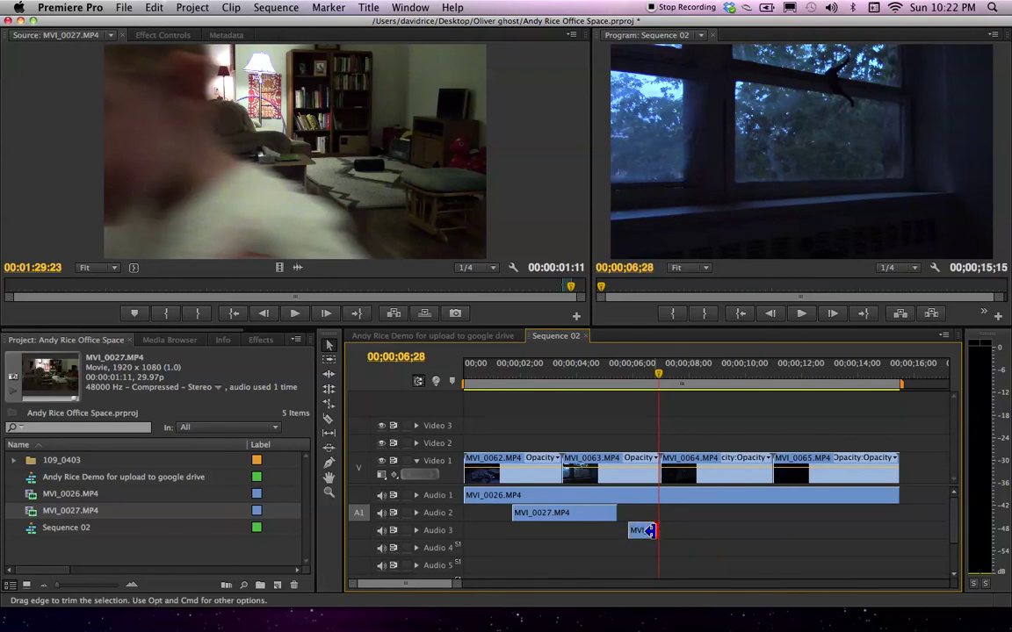
click(613, 378)
key(space)
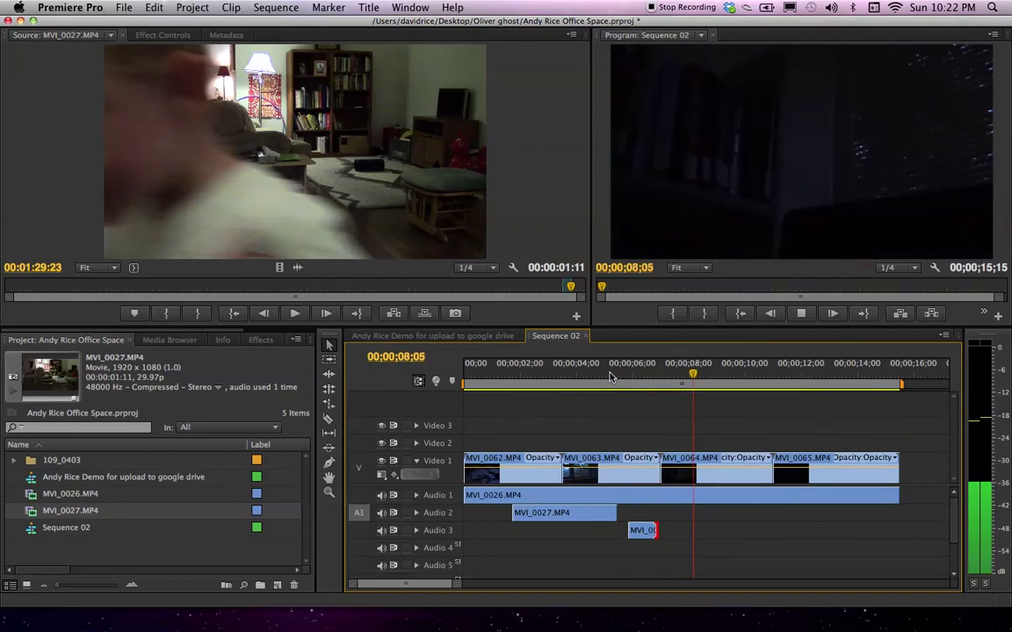
key(space)
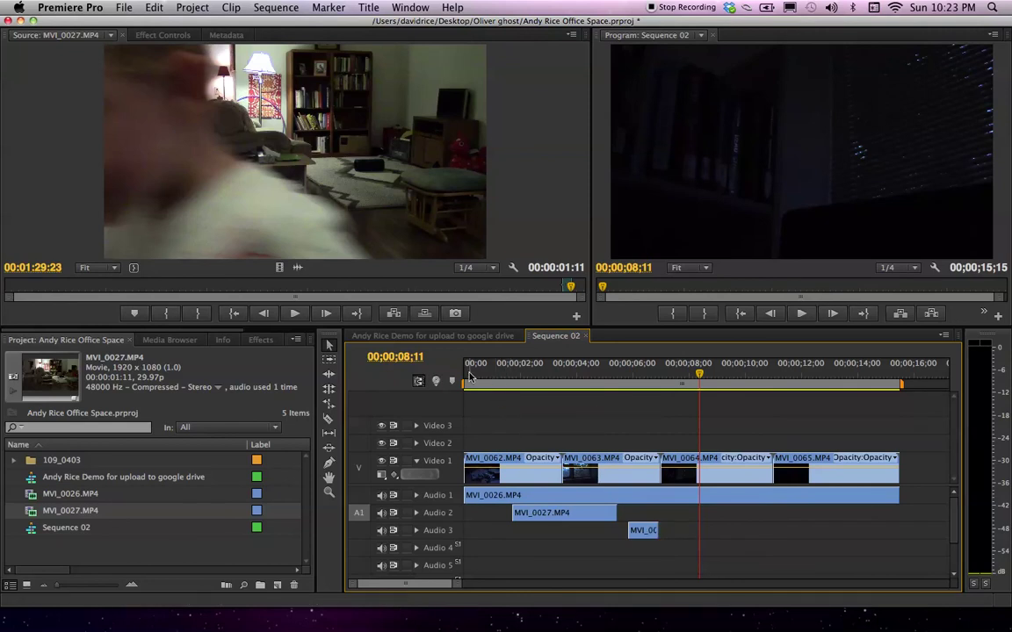
drag(479, 373, 452, 376)
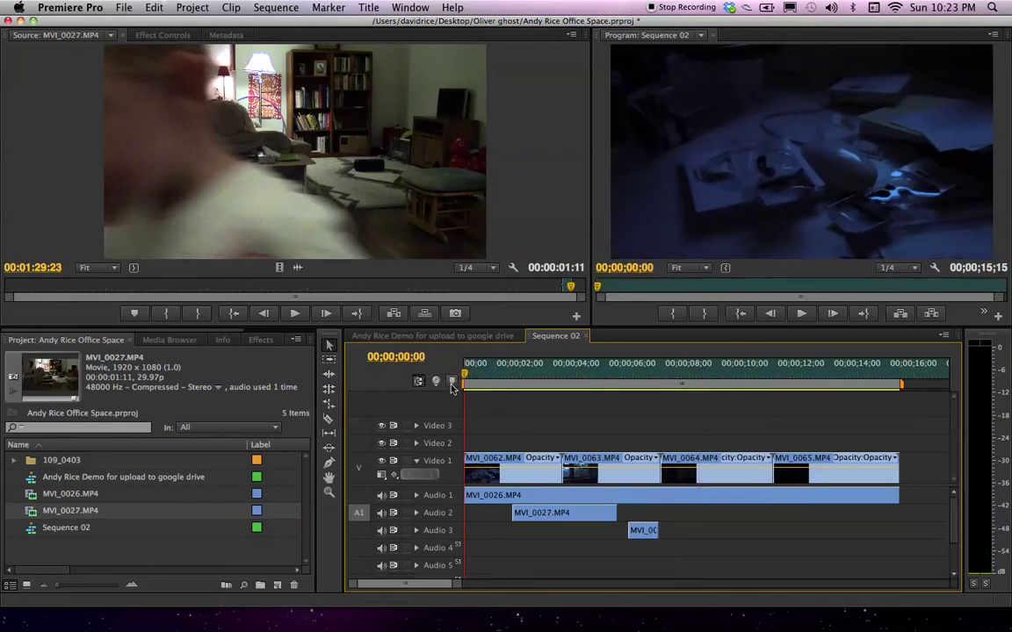
click(896, 376)
drag(896, 376, 903, 375)
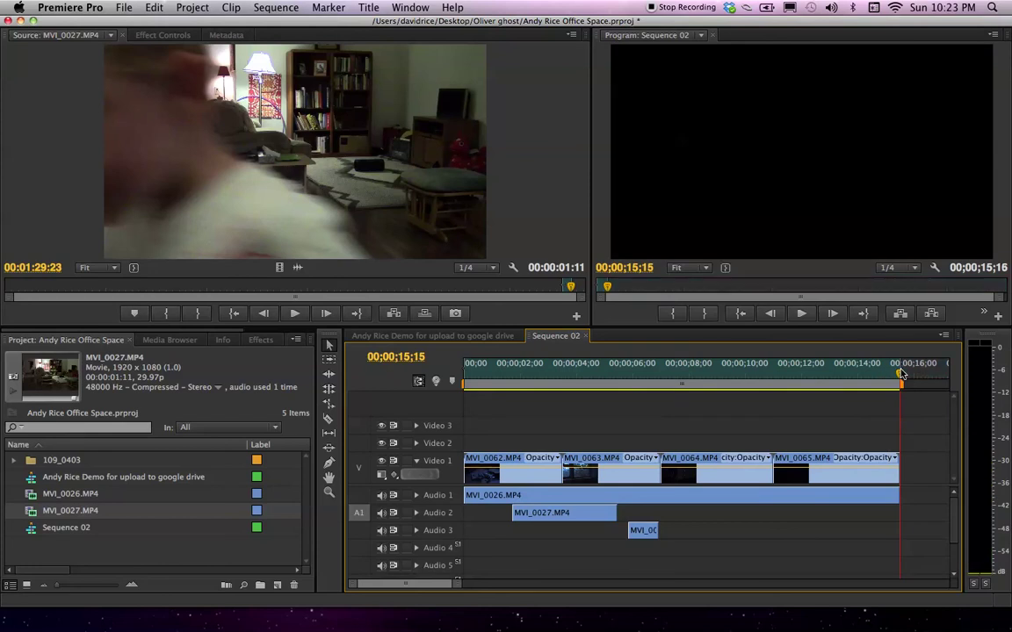